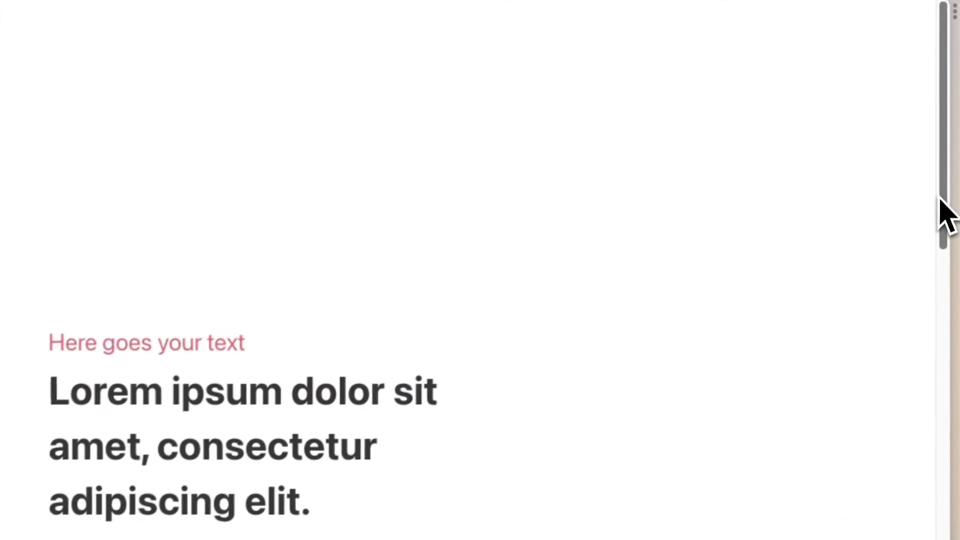
Examine how the sticky content section scrolls at desktop width and how it stacks at a narrow mobile width
scroll(940, 150, down, 5)
drag(940, 310, 914, 468)
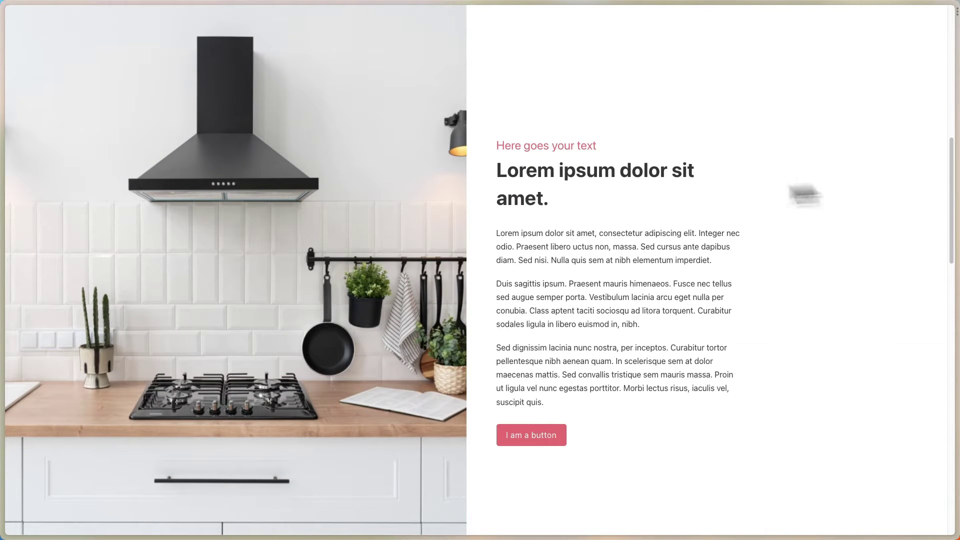
drag(952, 223, 936, 305)
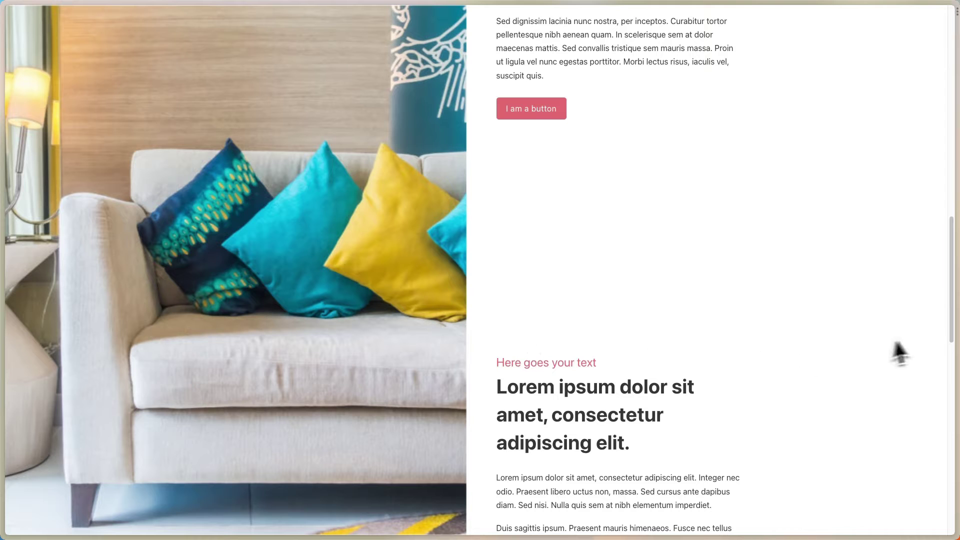
drag(955, 312, 954, 92)
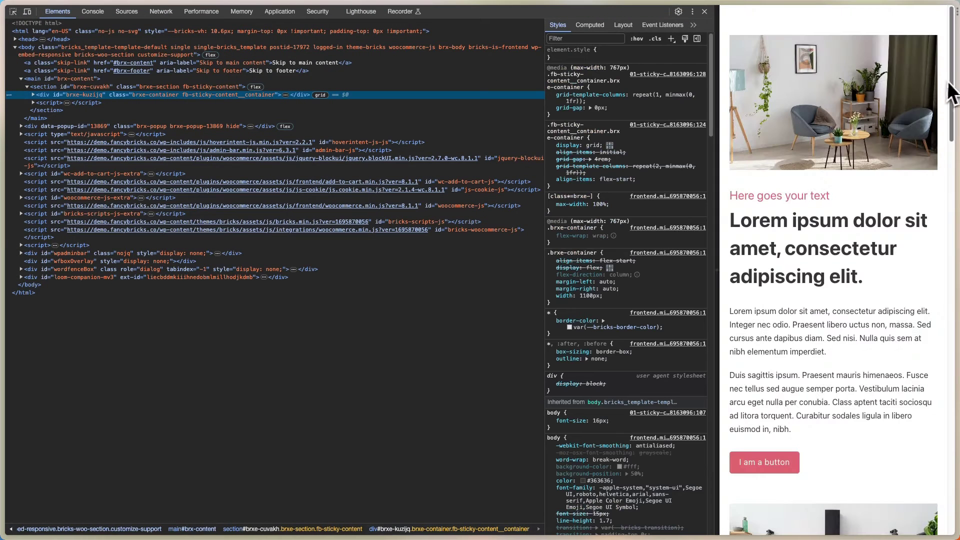
drag(955, 89, 935, 69)
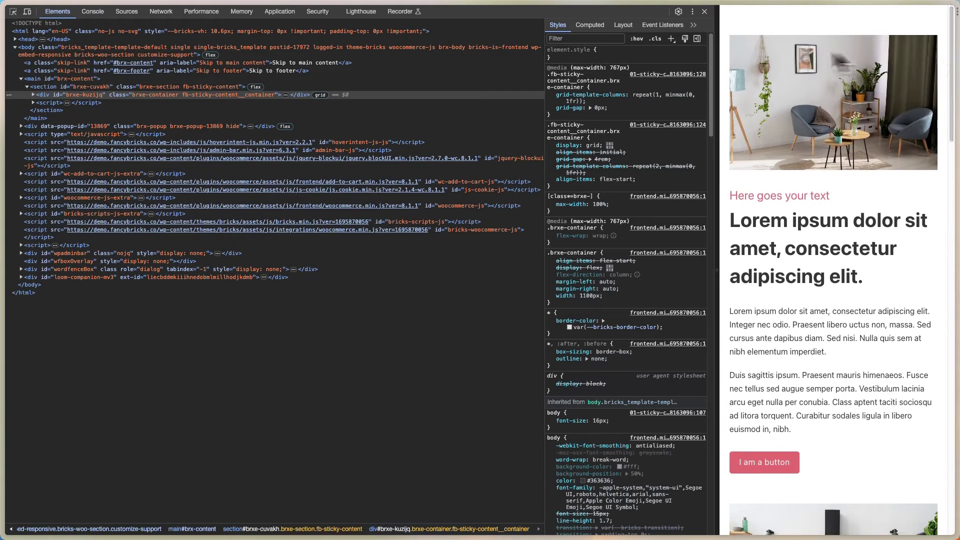
click(705, 12)
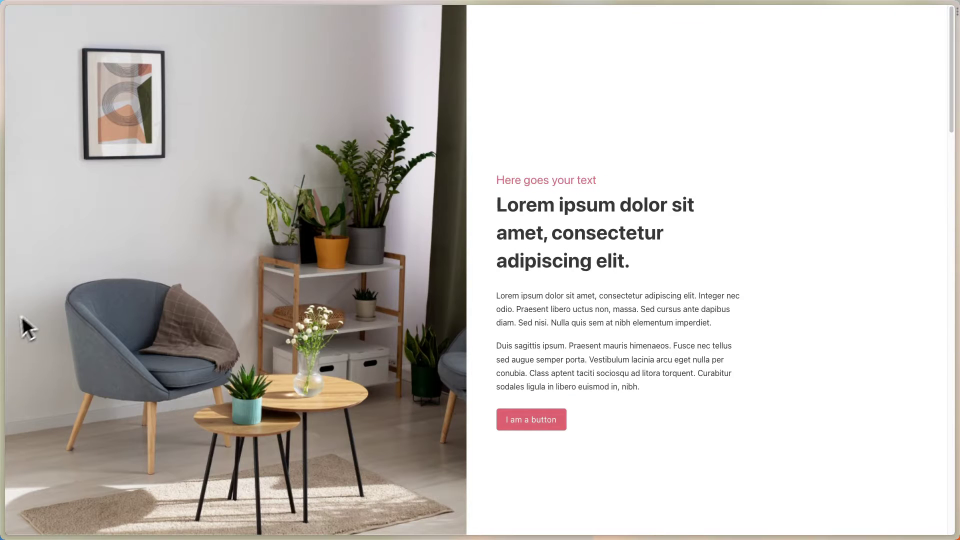
Switch to the Bricks editor tab and review the layout settings of the Sticky content 01 section and its Container
mouse_move(3, 330)
click(30, 395)
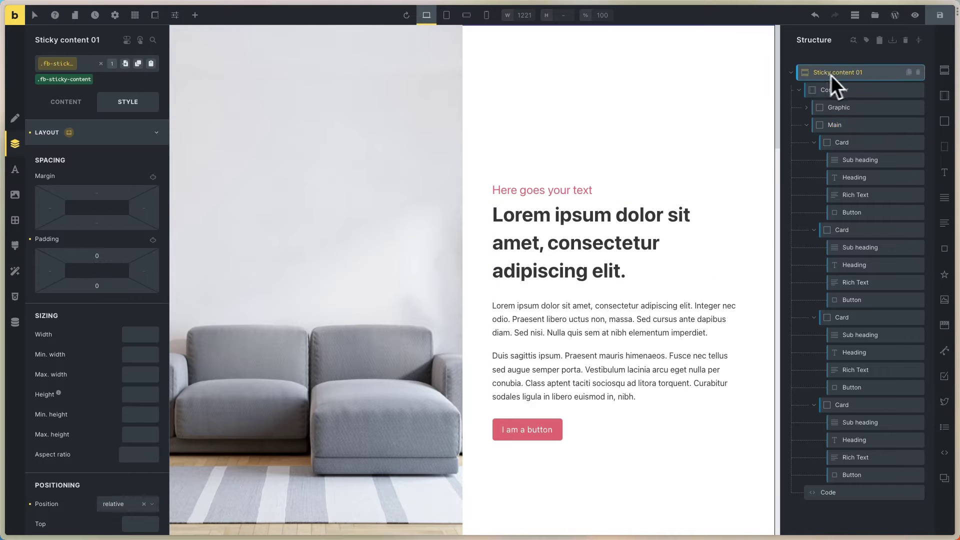
click(95, 133)
click(70, 106)
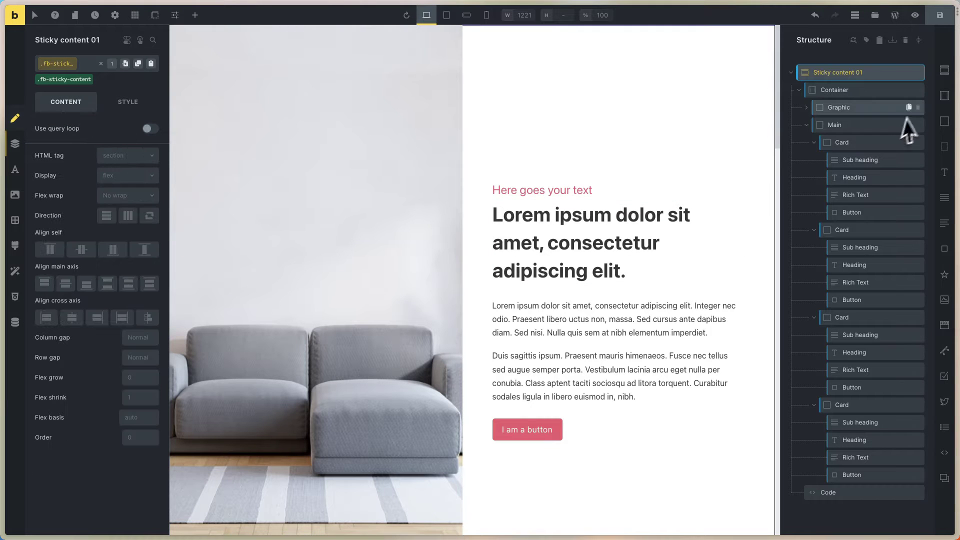
click(850, 91)
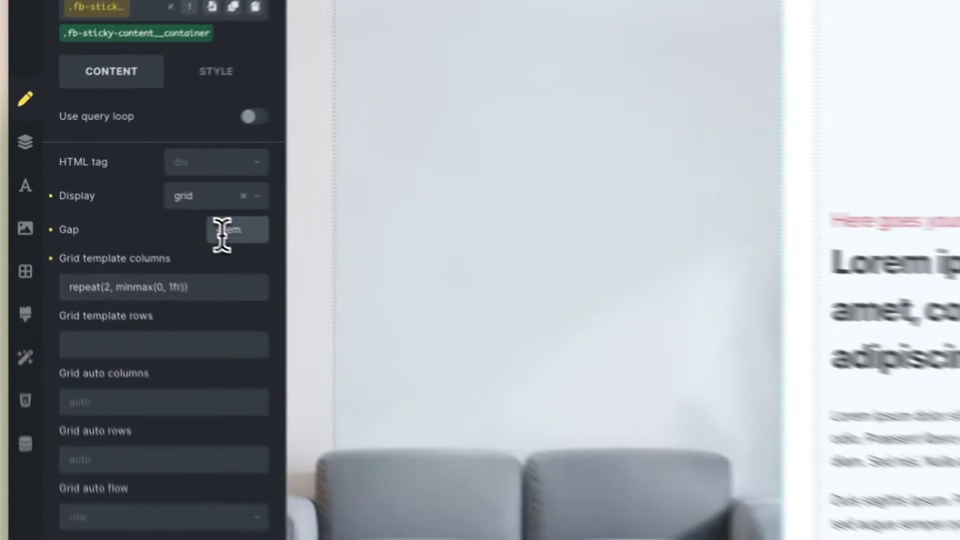
drag(131, 195, 125, 195)
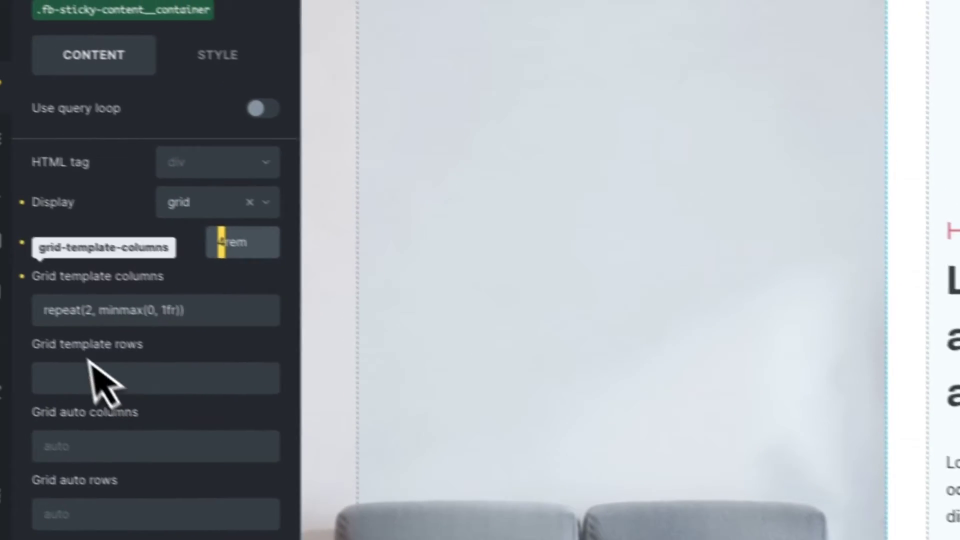
click(227, 62)
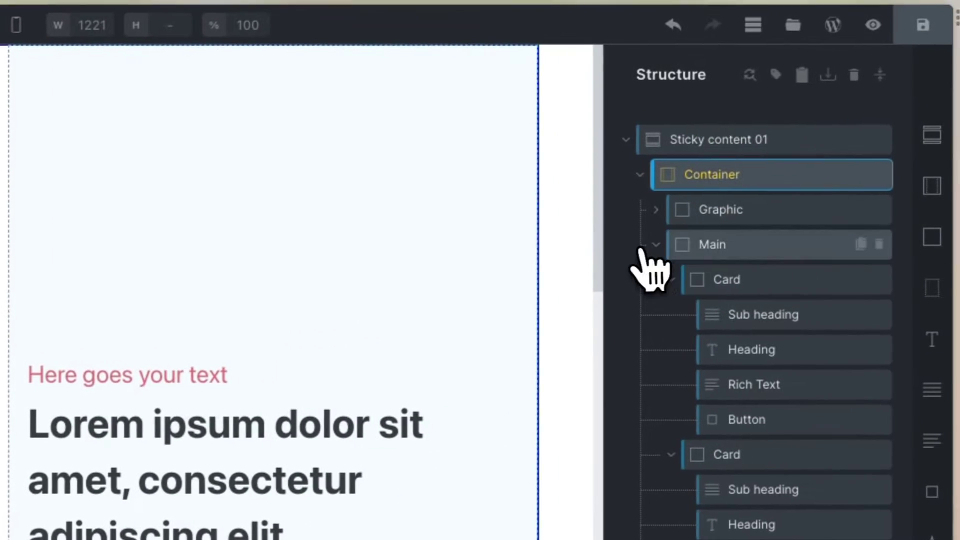
Collapse the Main block in the structure tree and inspect the Code element
click(692, 240)
click(712, 277)
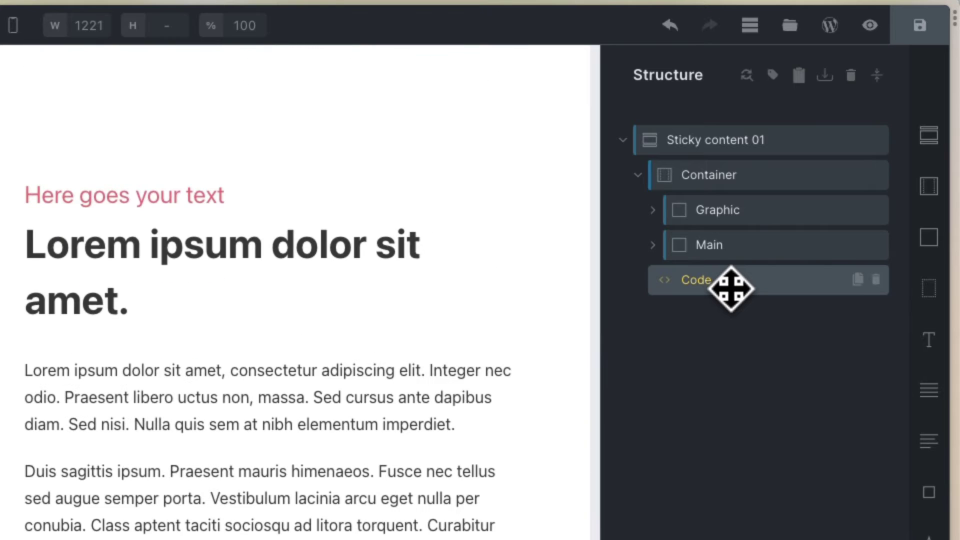
click(48, 167)
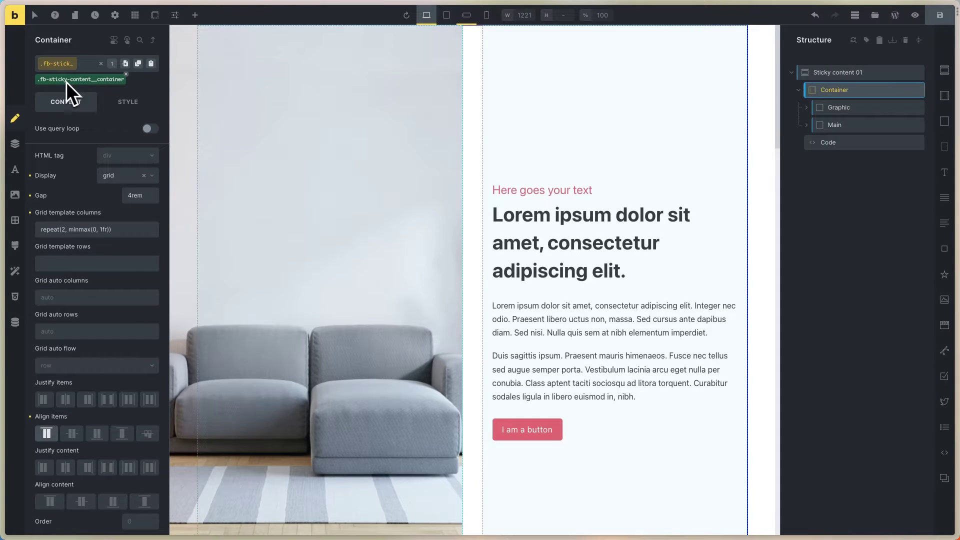
Duplicate the last image in the Graphic block and replace the copy's picture with the washing machine photo
click(825, 106)
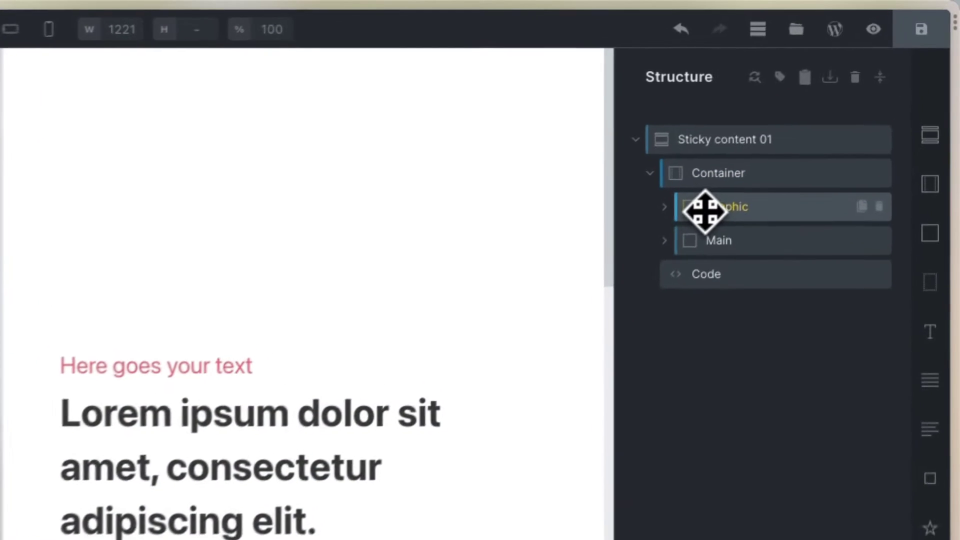
click(807, 107)
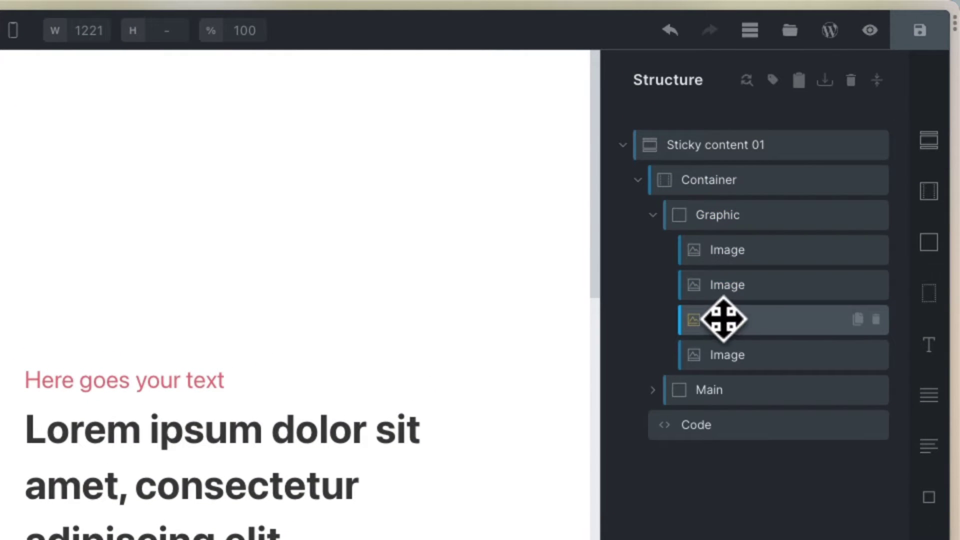
click(728, 249)
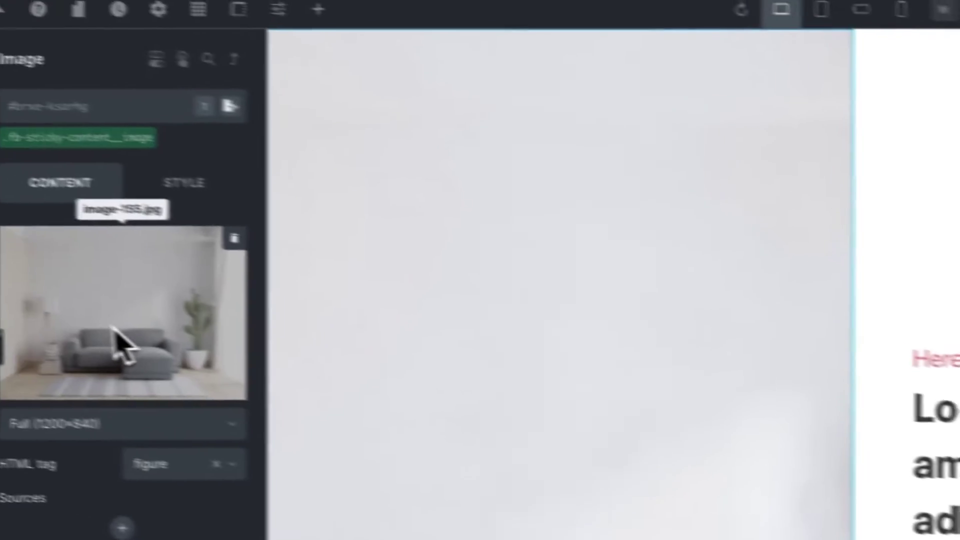
click(115, 329)
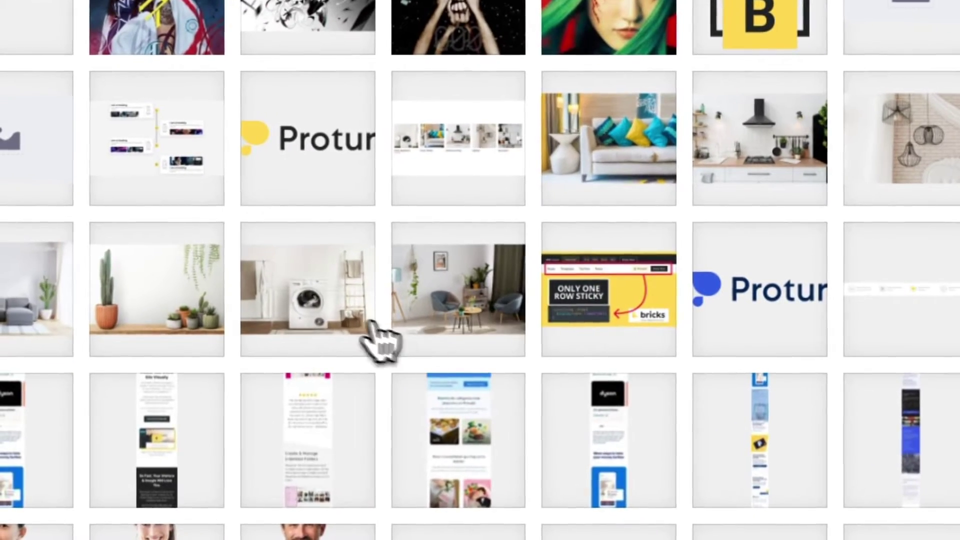
click(365, 321)
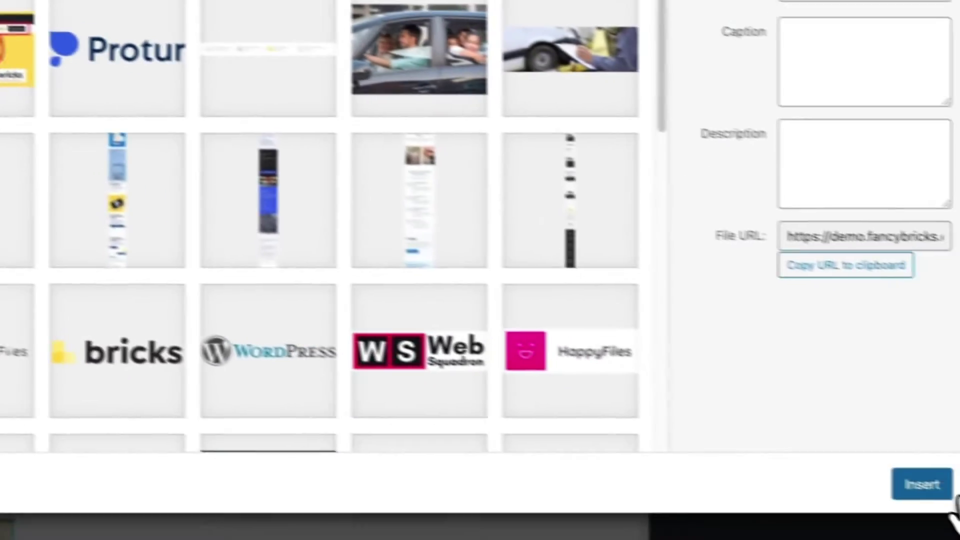
click(922, 484)
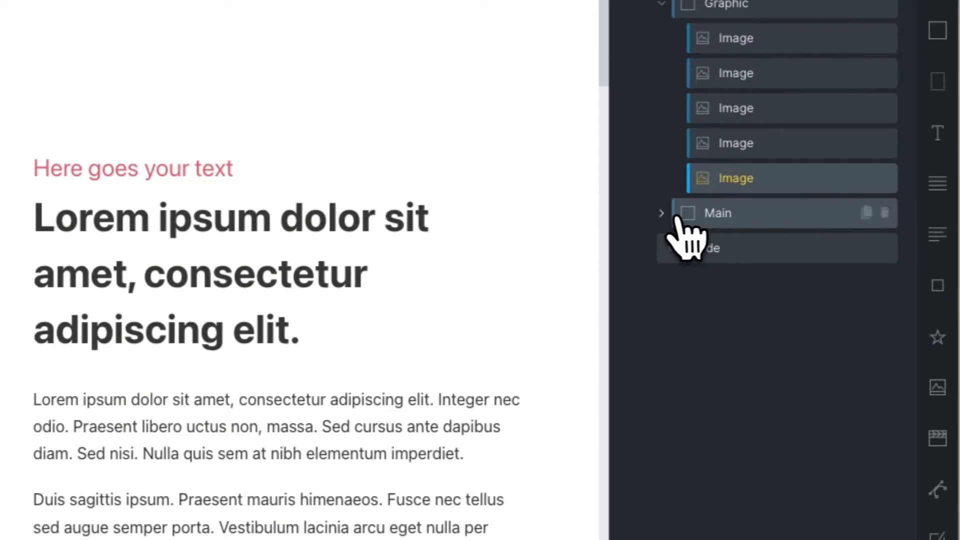
Expand Main, collapse its four cards, and duplicate the last card
click(661, 213)
scroll(659, 216, down, 1)
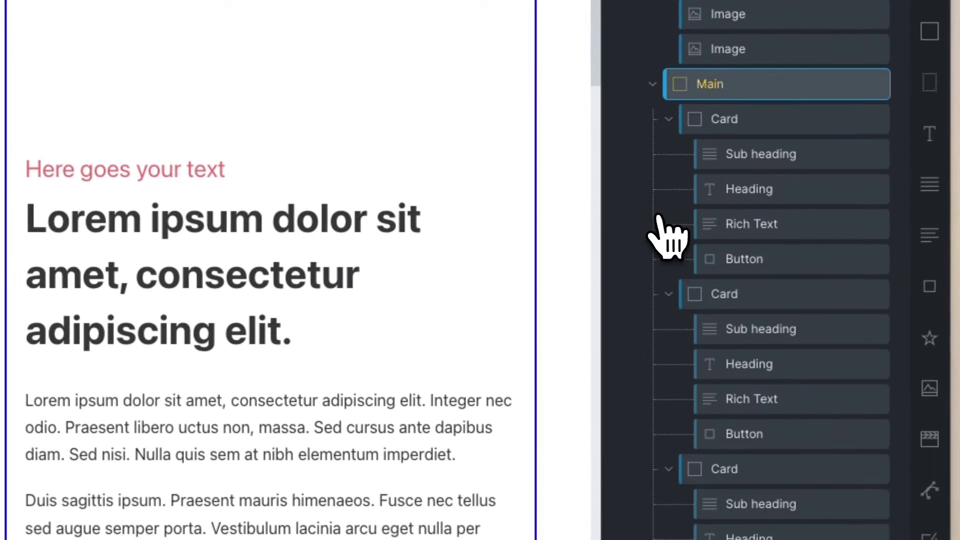
click(670, 121)
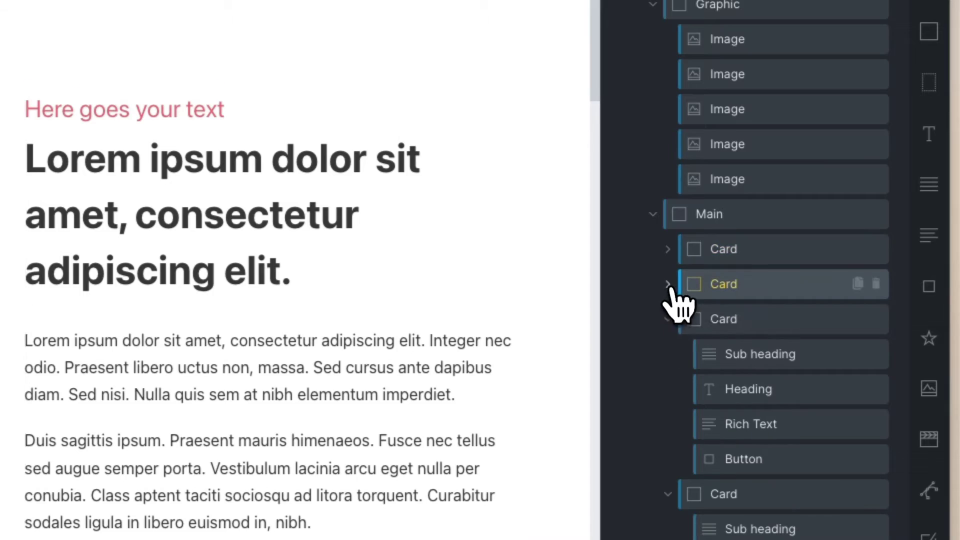
click(669, 320)
click(669, 355)
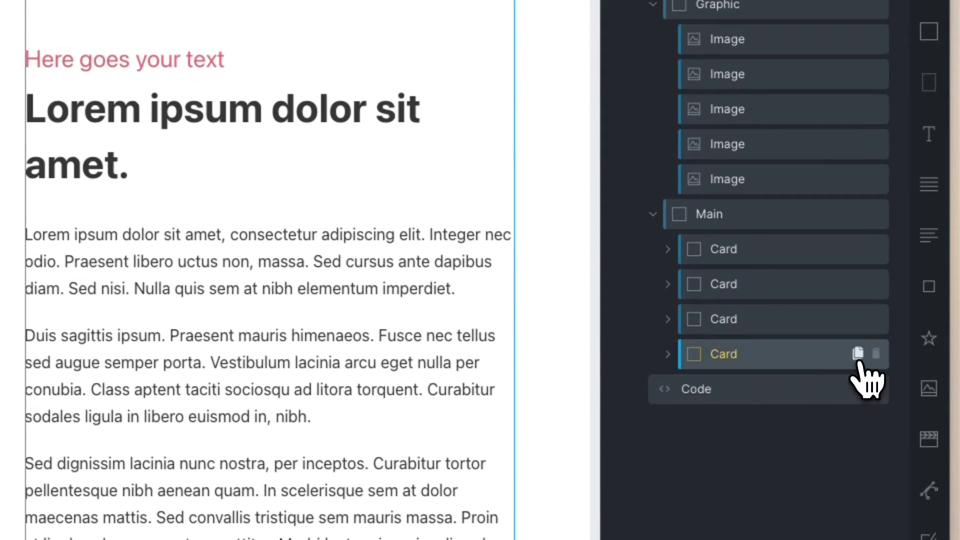
click(858, 358)
Change the new card's sub heading to "Duplicated card" and save the template
click(750, 395)
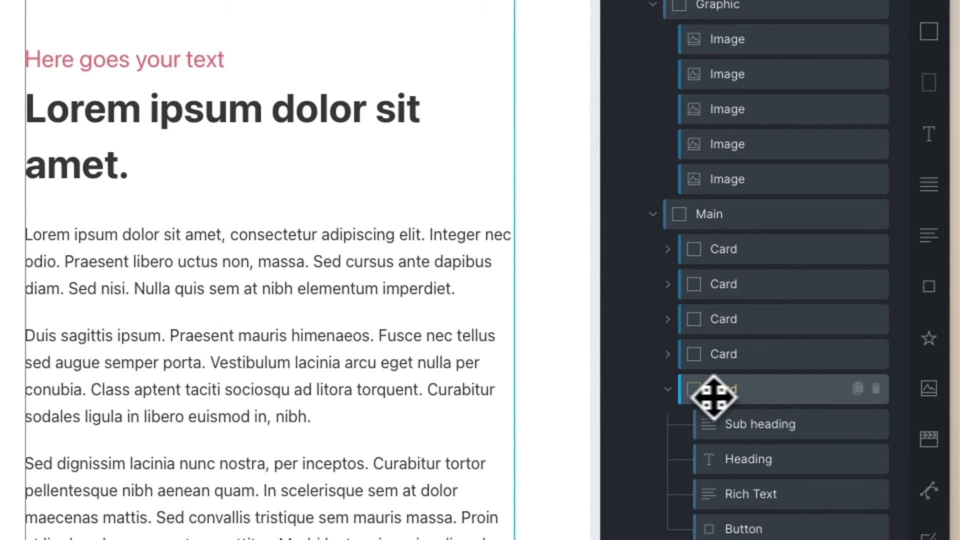
click(742, 420)
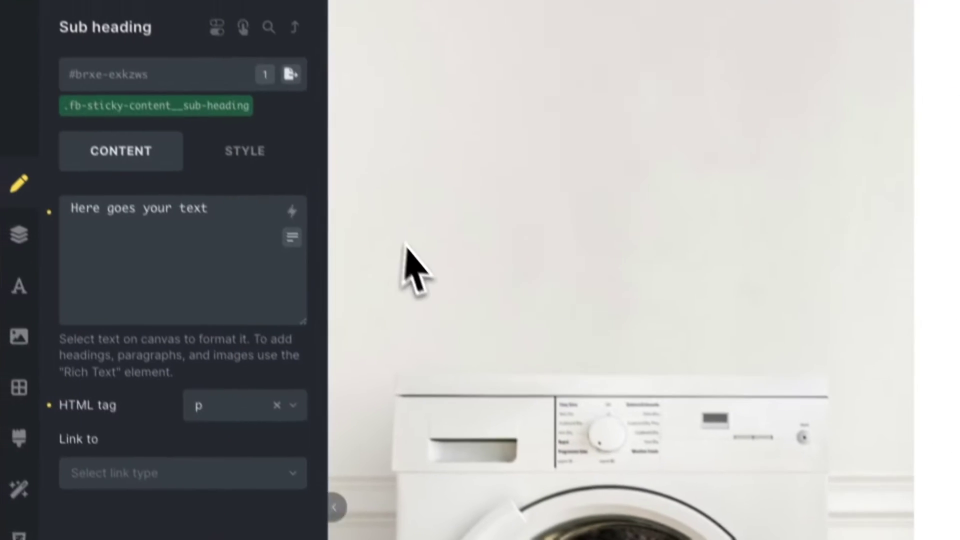
triple_click(229, 252)
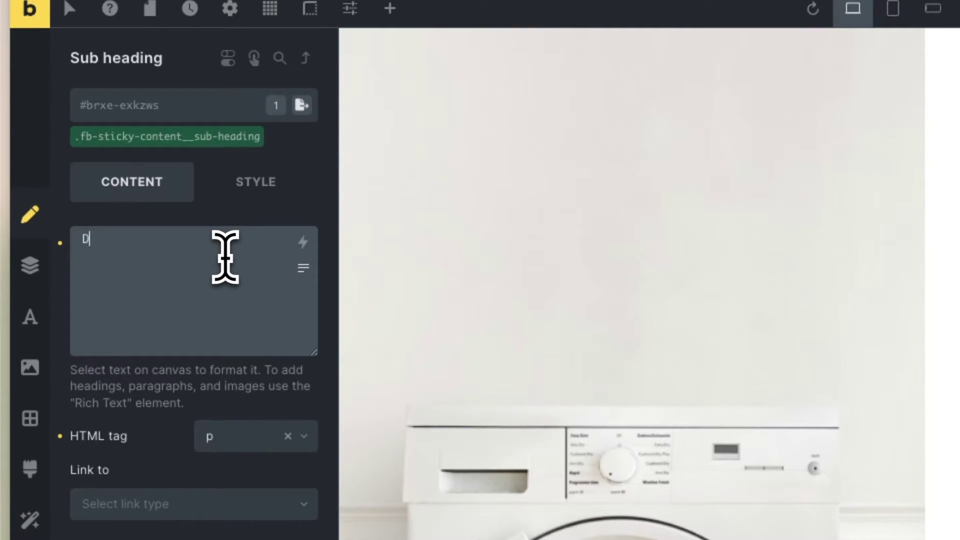
text(Duplicateb card)
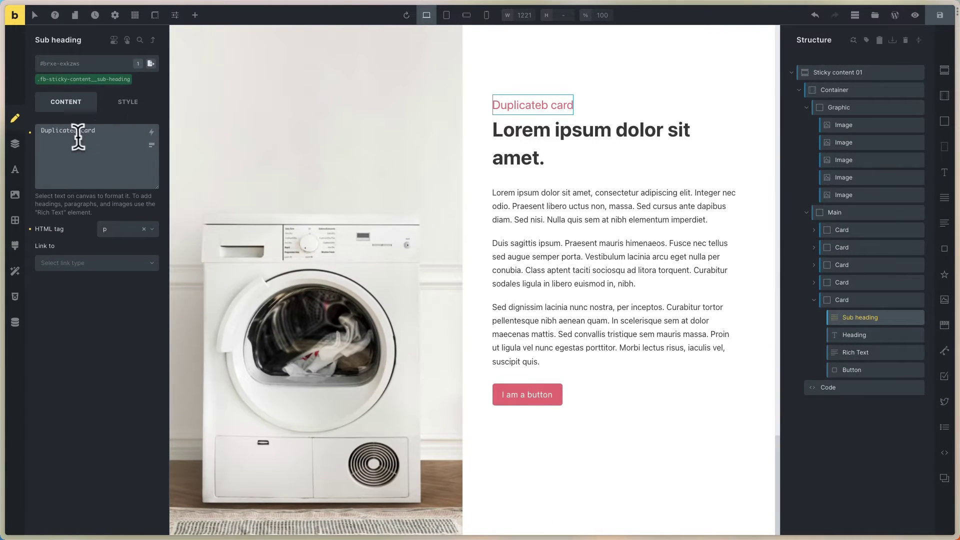
click(79, 134)
key(BackSpace)
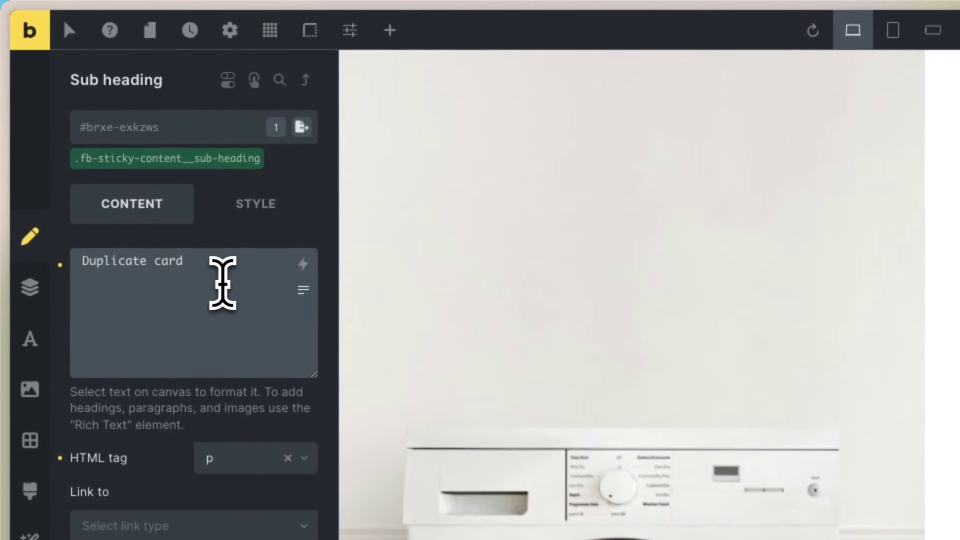
text(d)
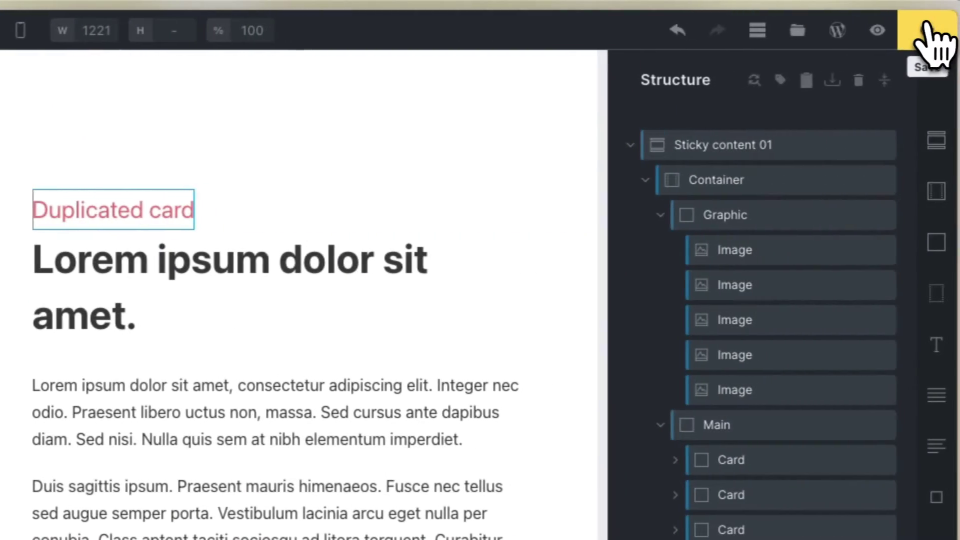
click(931, 40)
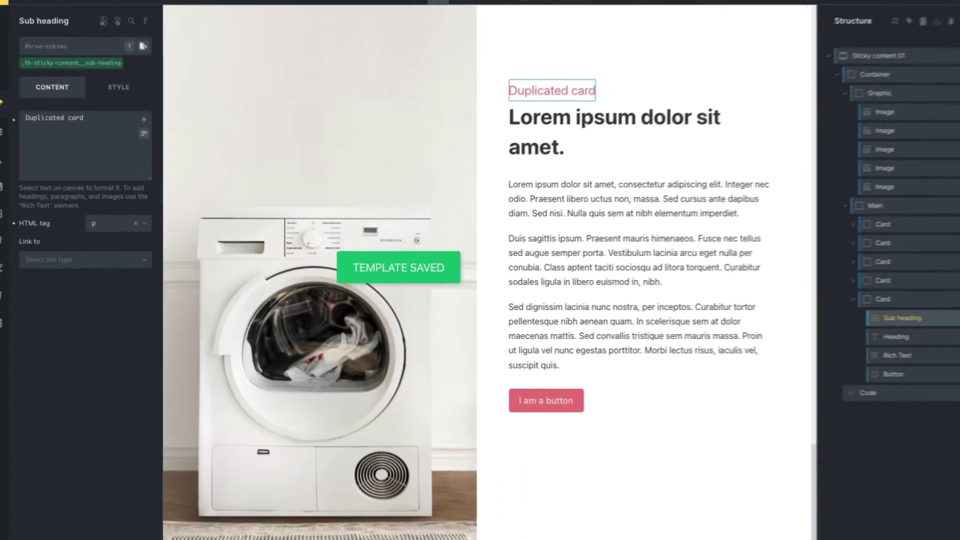
Switch to the live page tab and check the sticky images while scrolling through the cards, including the duplicated one
mouse_move(7, 354)
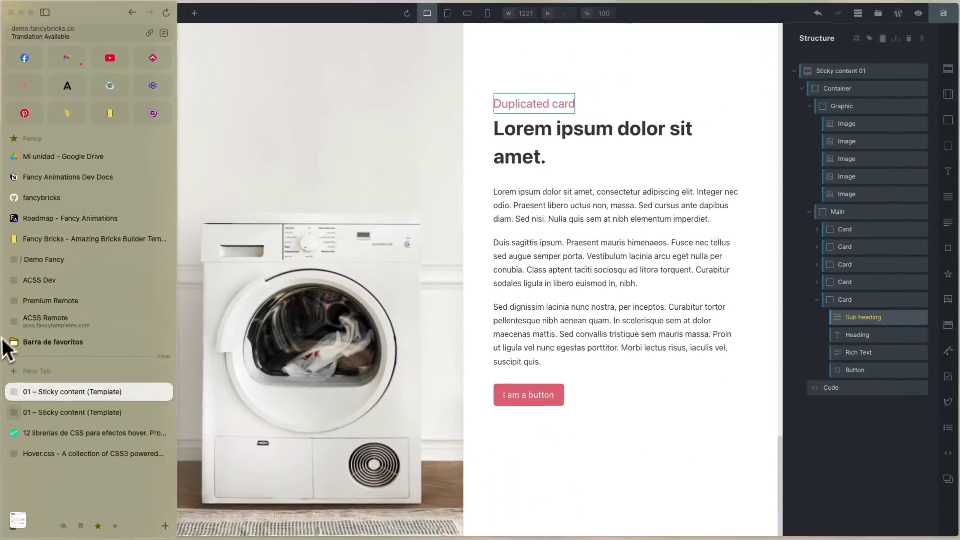
click(49, 419)
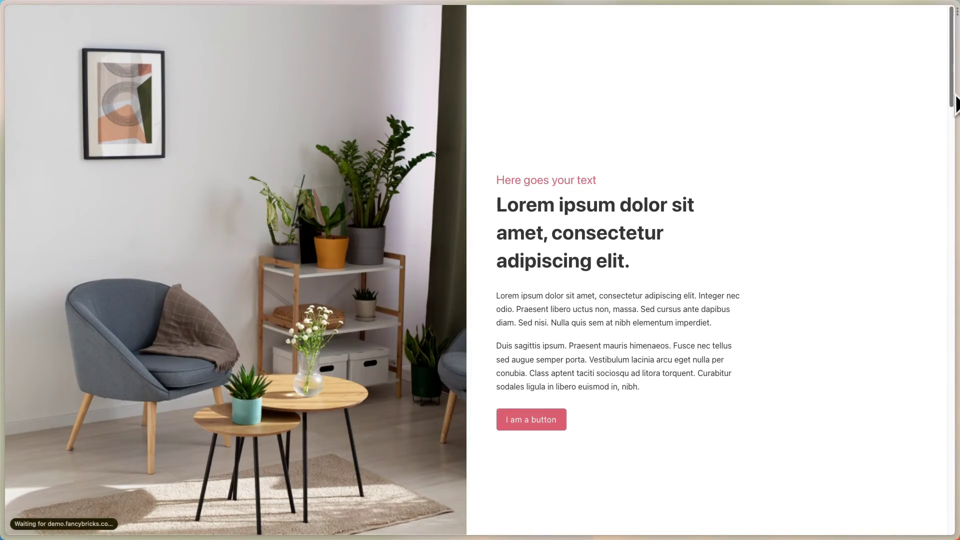
drag(955, 105, 940, 515)
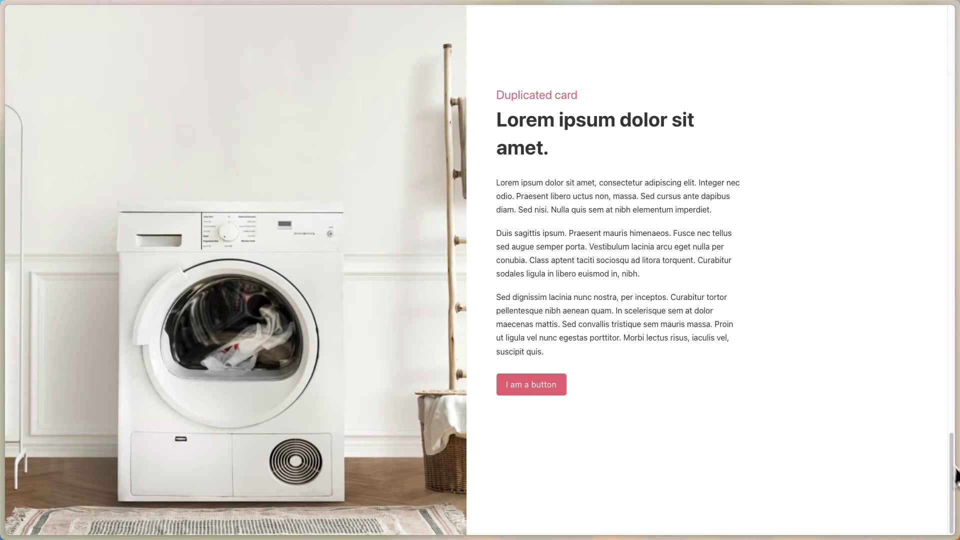
drag(956, 472, 957, 359)
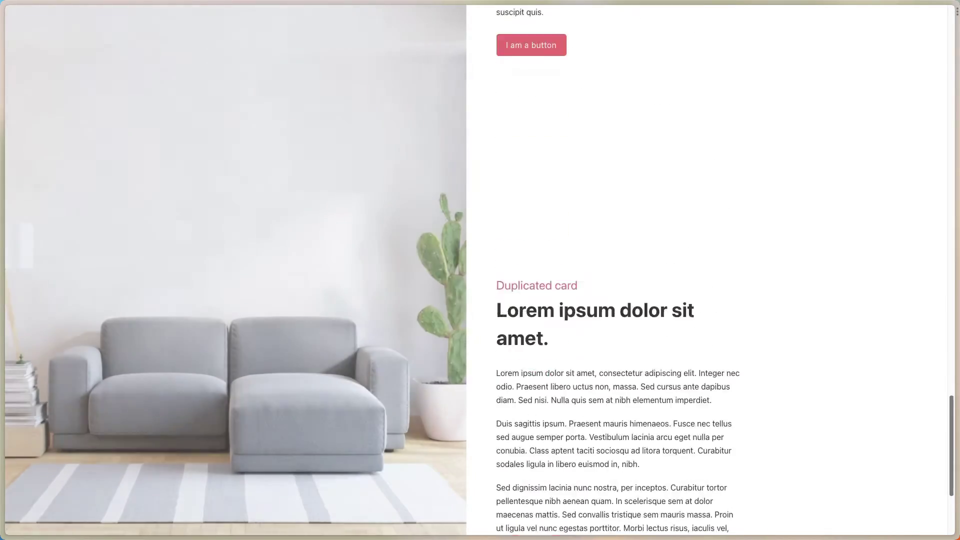
scroll(618, 270, down, 4)
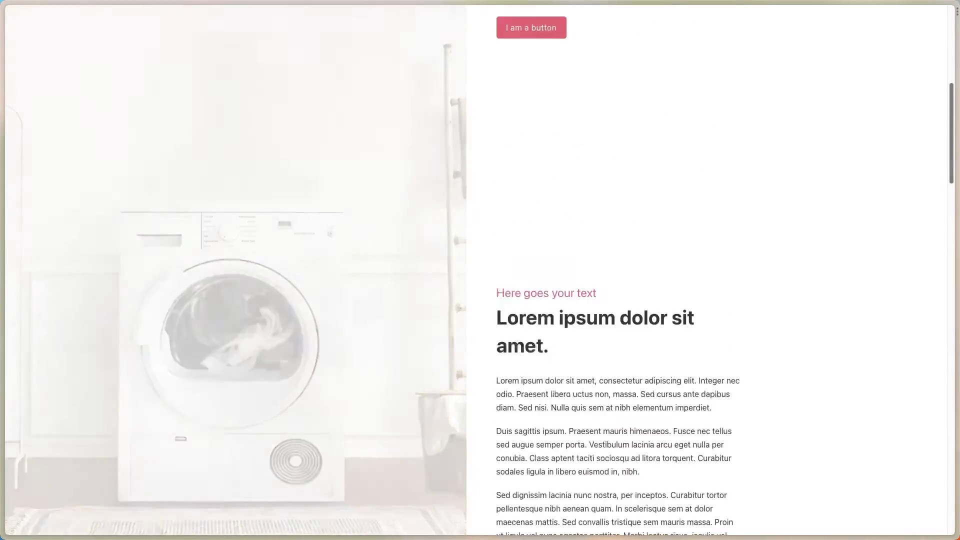
drag(952, 133, 952, 56)
Return to the Bricks editor tab and collapse the duplicated card in the structure tree
mouse_move(2, 290)
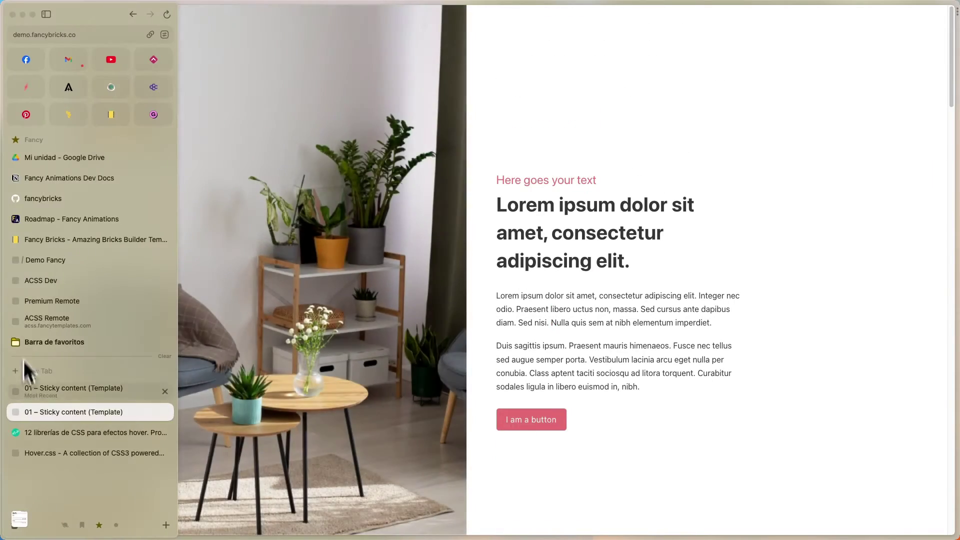
click(50, 390)
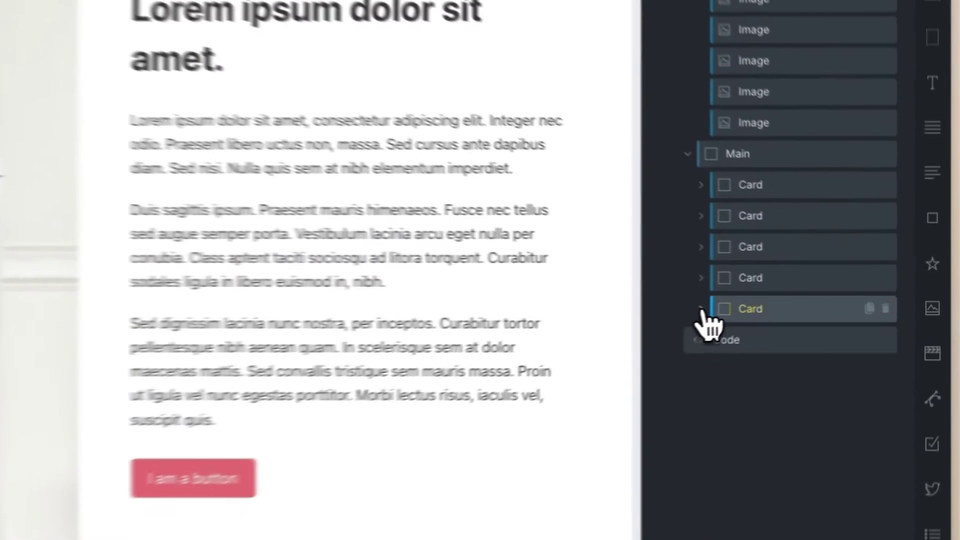
click(823, 300)
Add an Image element below the button in the second card, using the media library picture with a row of five interior photos
click(727, 178)
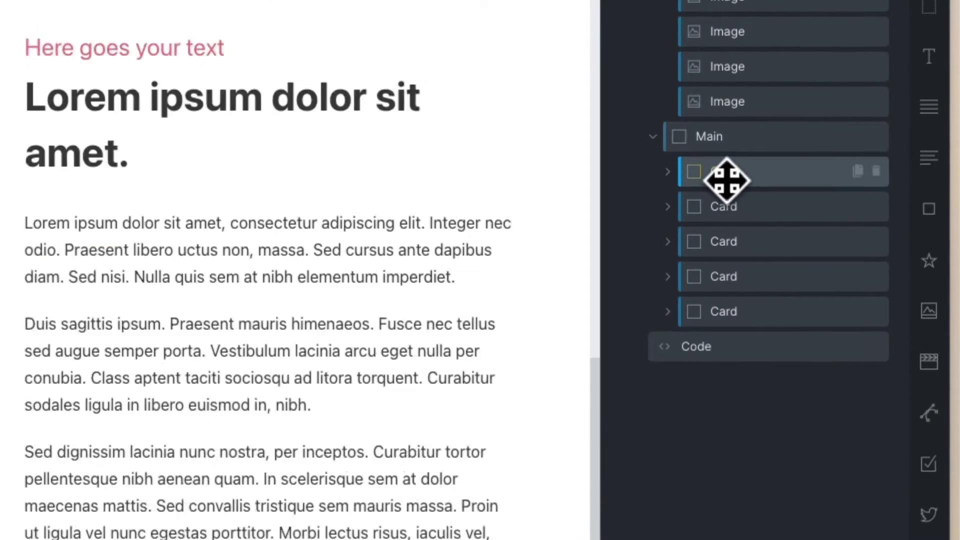
click(684, 206)
click(755, 240)
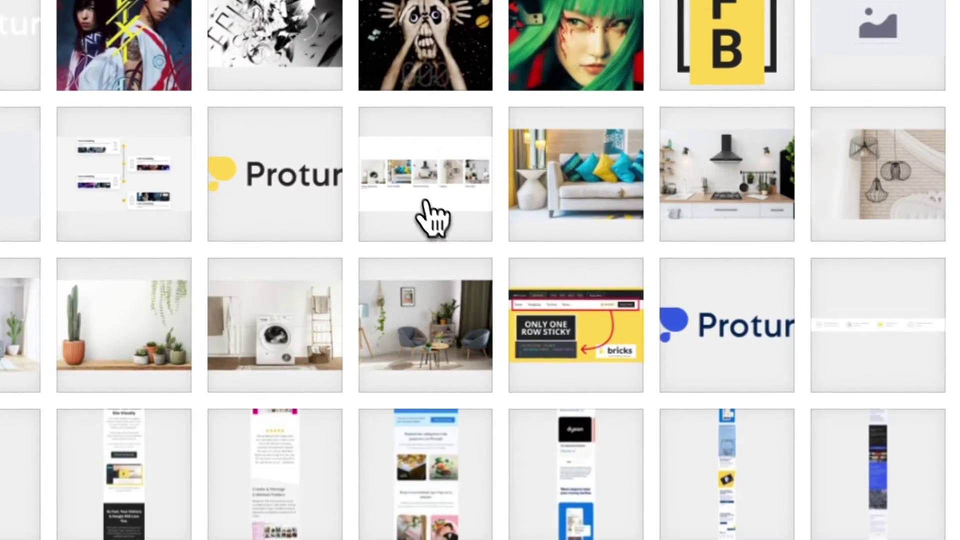
click(428, 205)
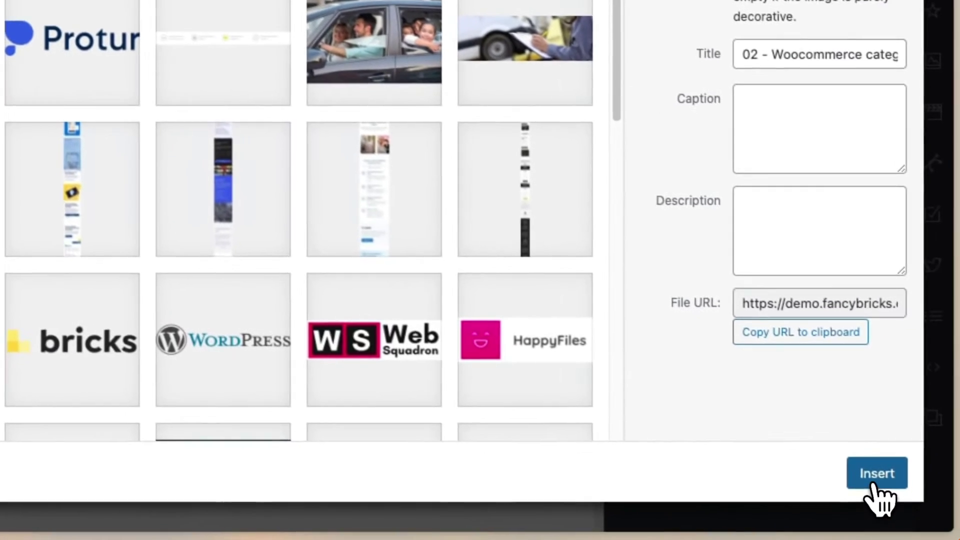
click(876, 474)
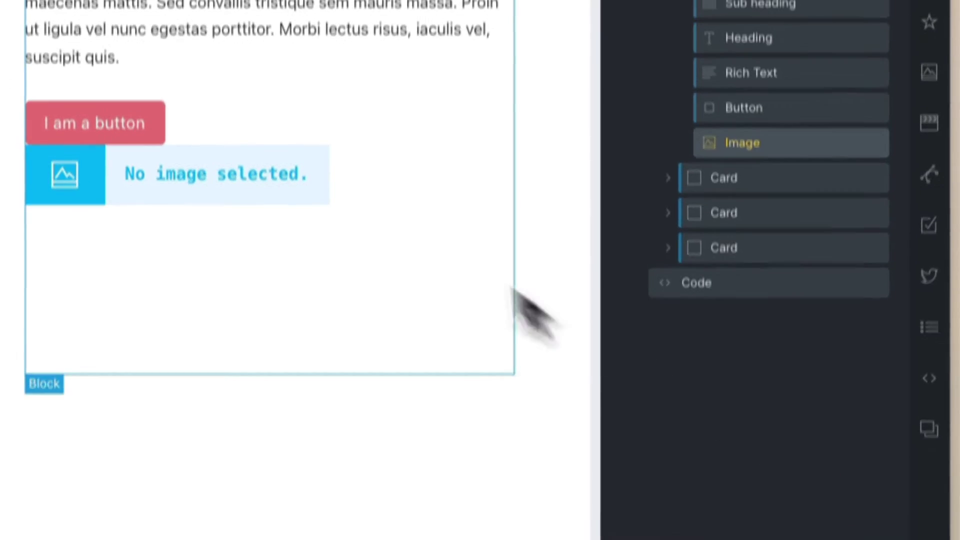
Move the Image element between the heading and the rich text in the second card and save the template
drag(715, 139, 735, 76)
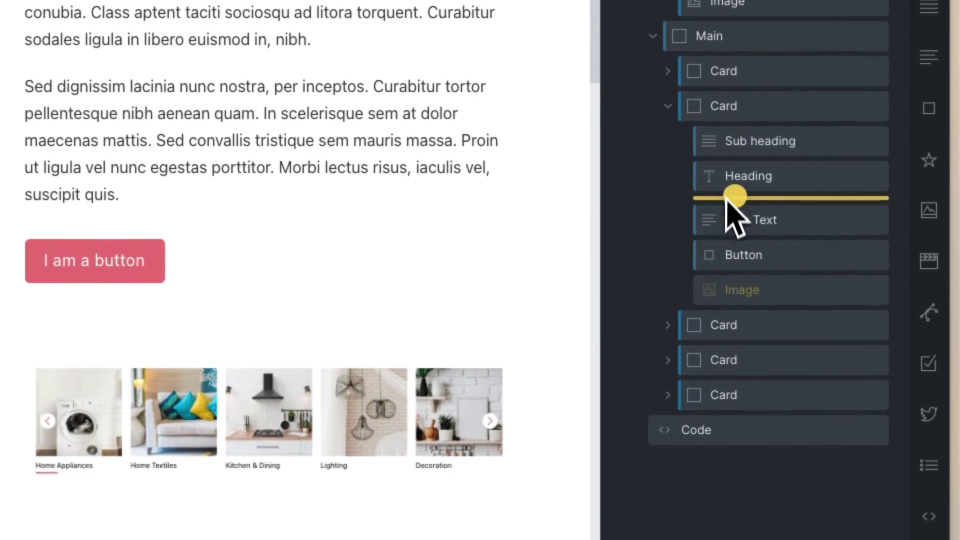
drag(725, 172, 724, 235)
scroll(262, 226, up, 7)
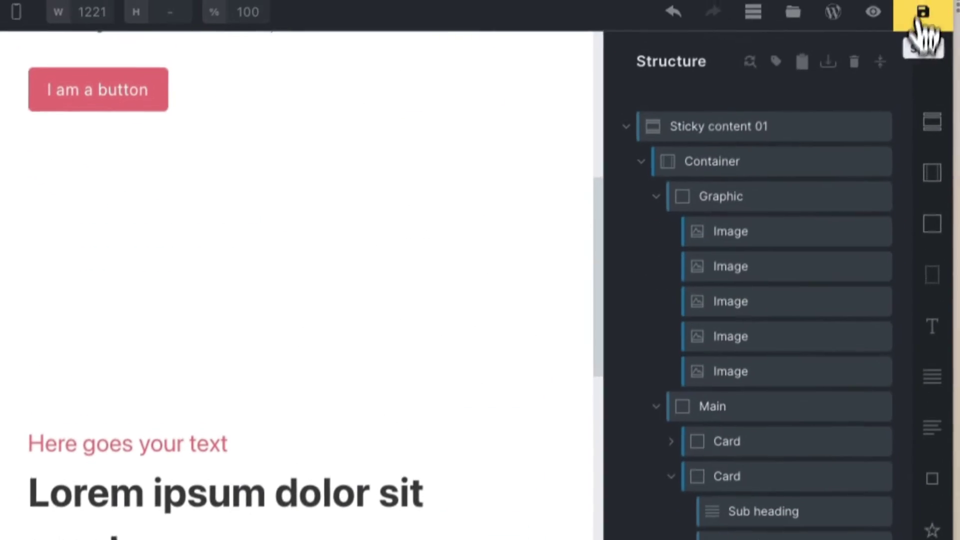
click(919, 24)
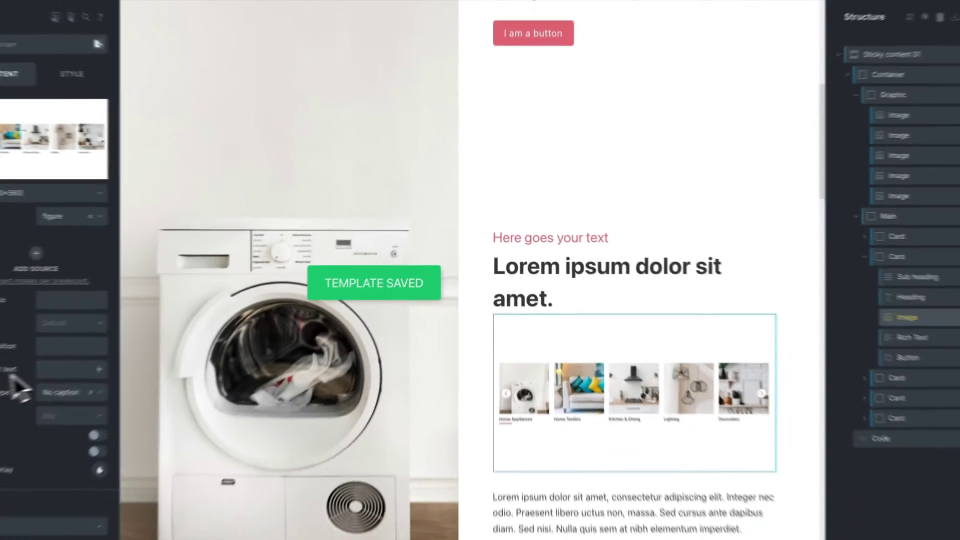
Switch to the live page tab and check the added picture in the second card while scrolling through the sticky content
mouse_move(3, 369)
click(58, 411)
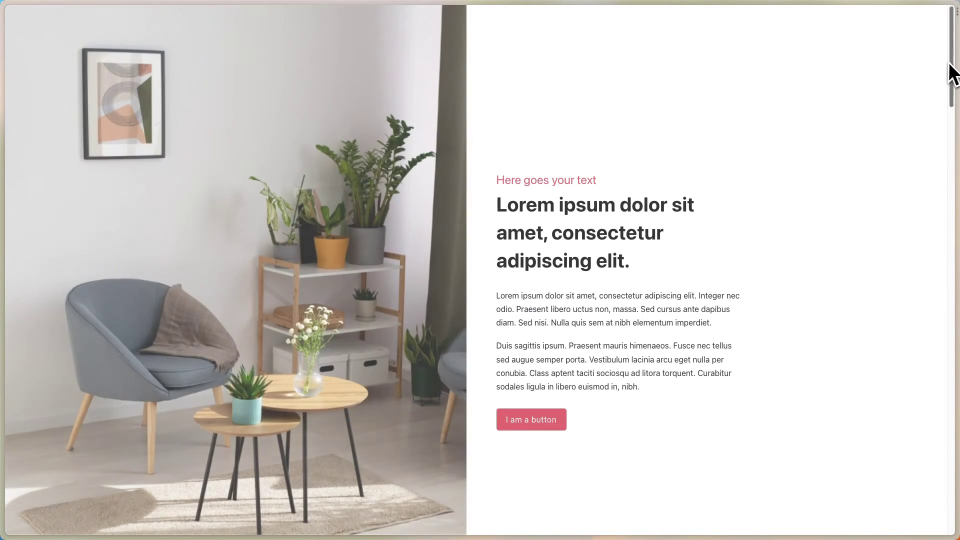
drag(952, 73, 952, 182)
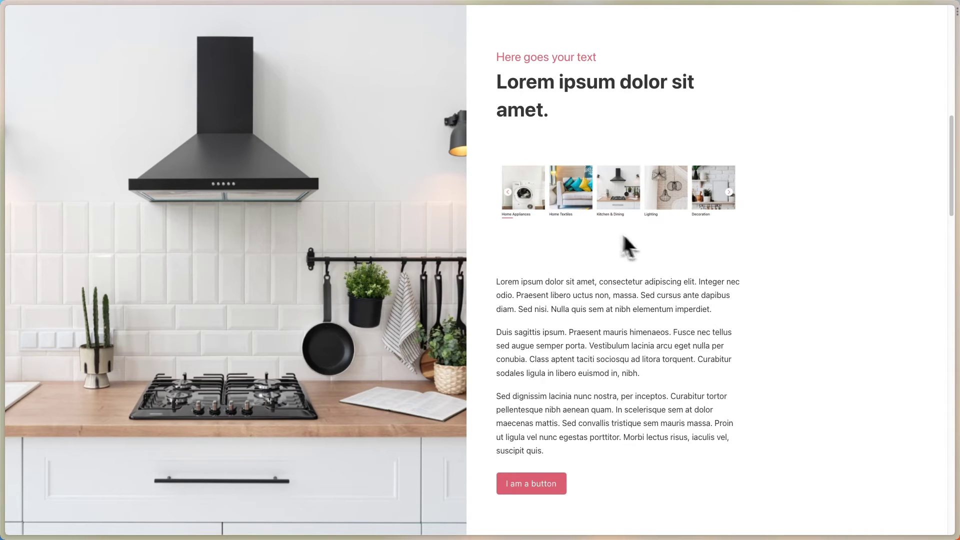
drag(938, 178, 951, 78)
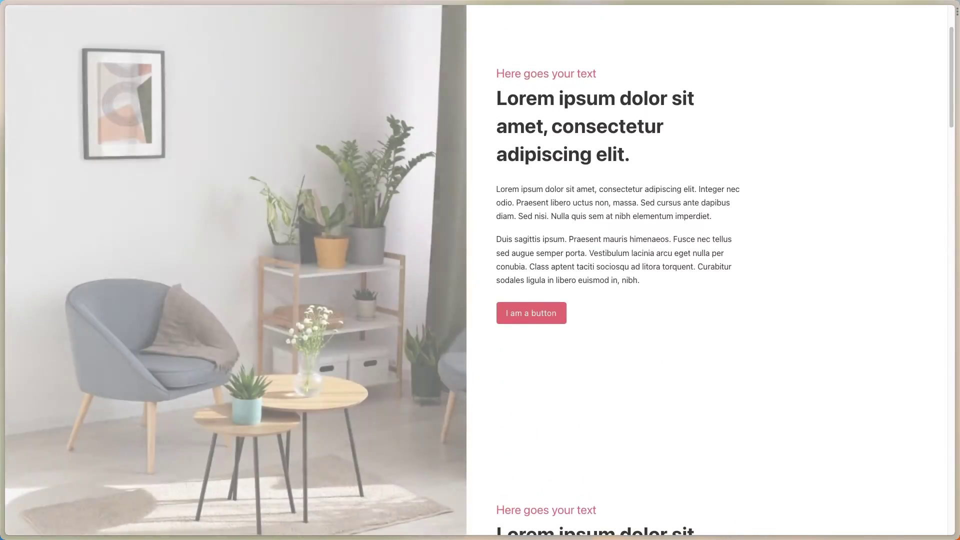
Inspect the live page in the developer tools, check the narrow mobile layout of the cards and close the tools
right_click(602, 180)
click(619, 326)
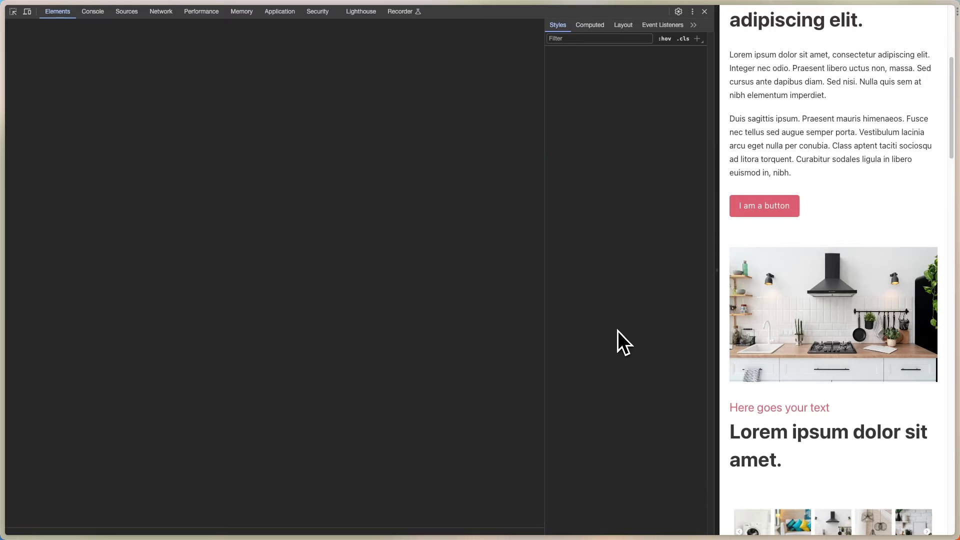
drag(951, 138, 934, 241)
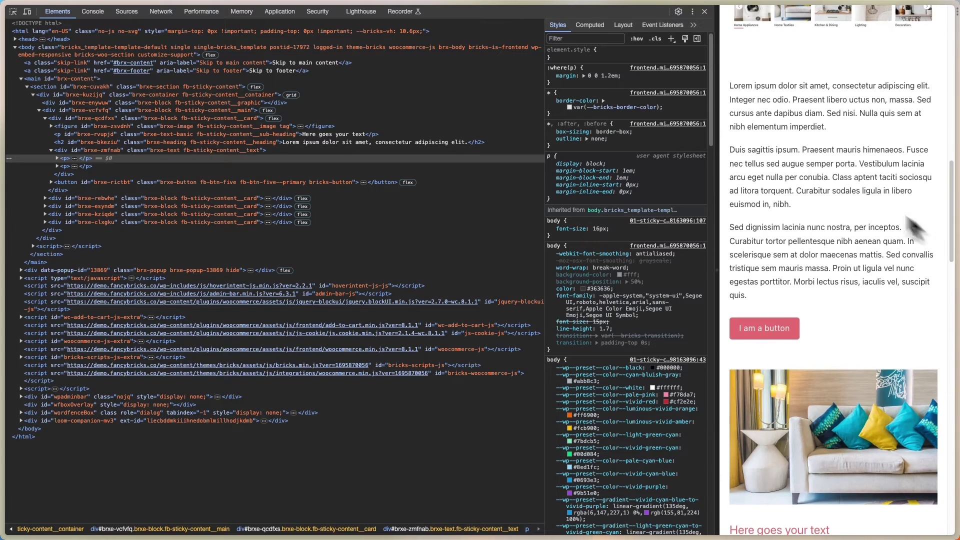
click(704, 11)
Switch to the Bricks editor tab and delete the second card's inner image, the last card and the last Graphic image
mouse_move(5, 272)
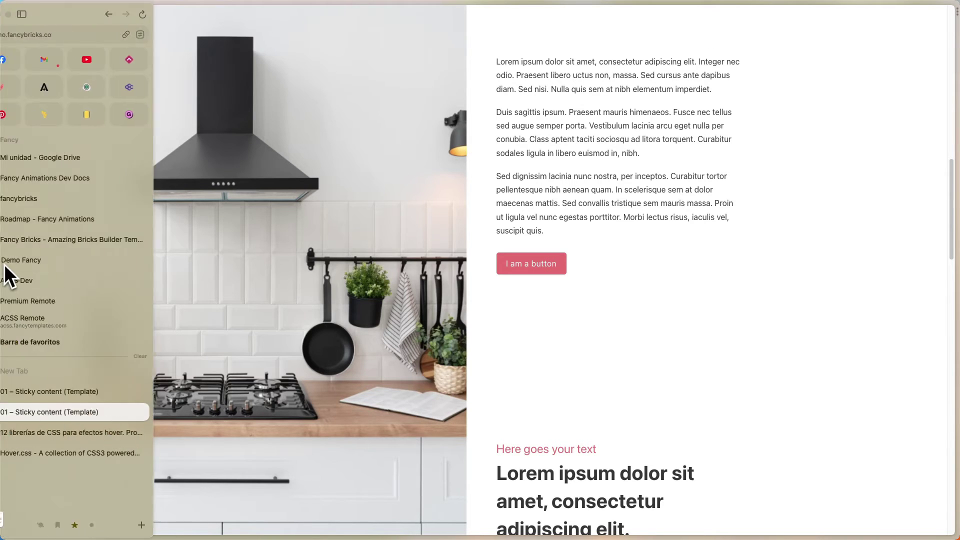
click(53, 395)
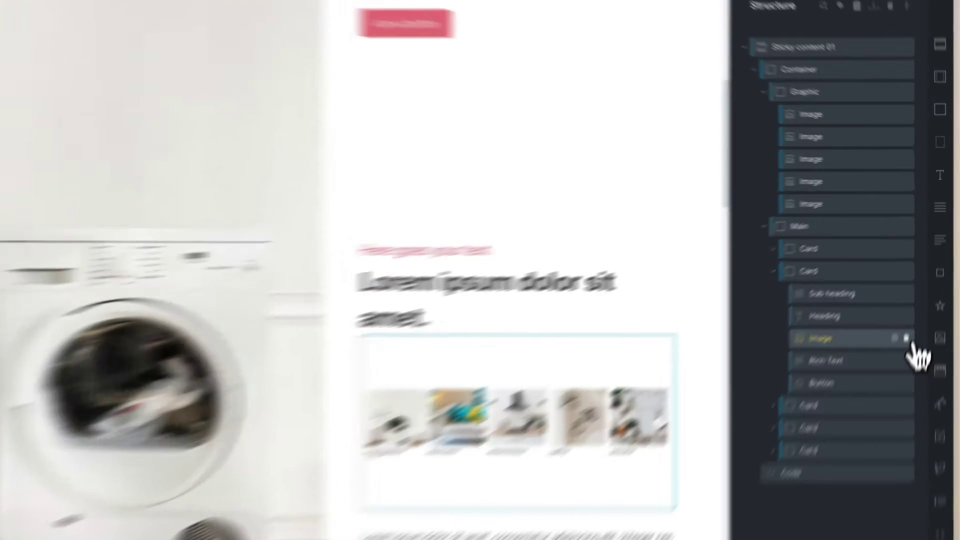
click(895, 317)
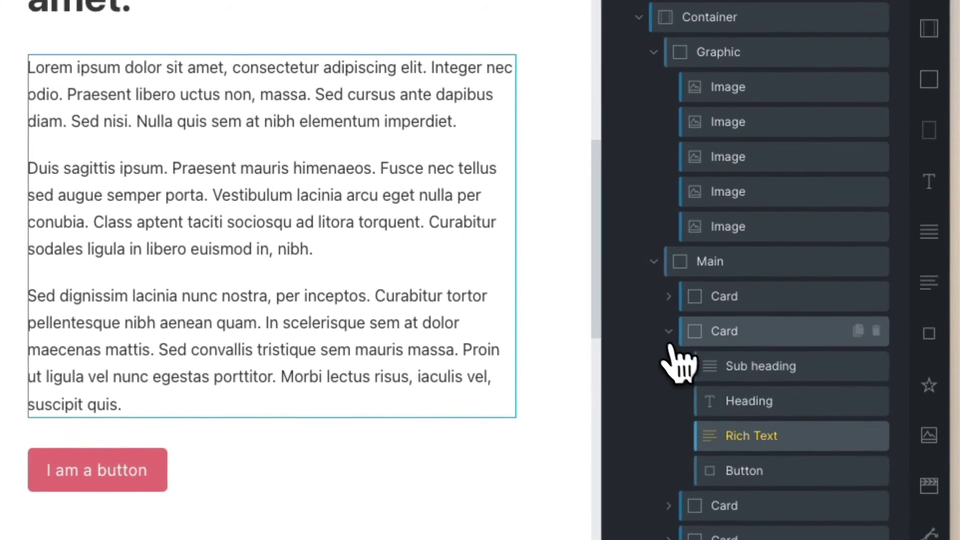
click(812, 249)
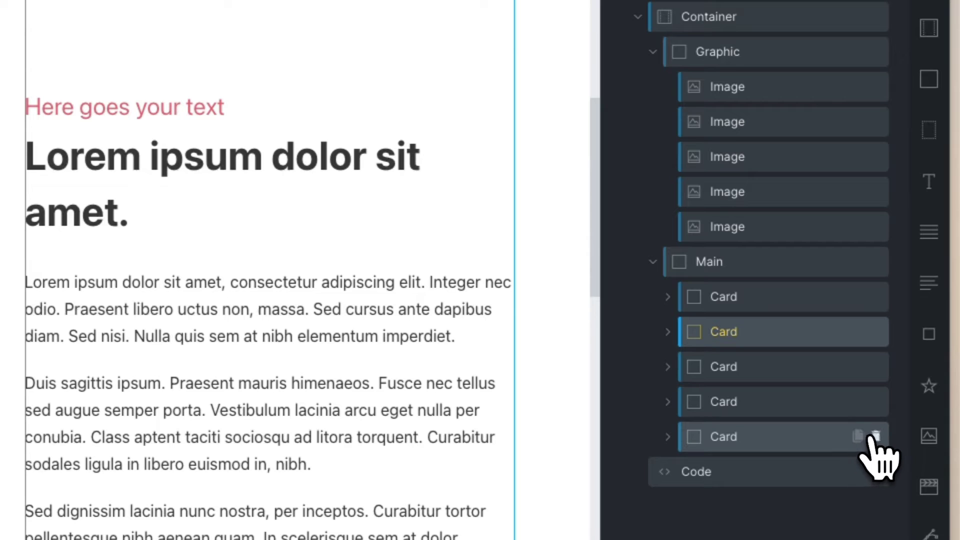
click(876, 436)
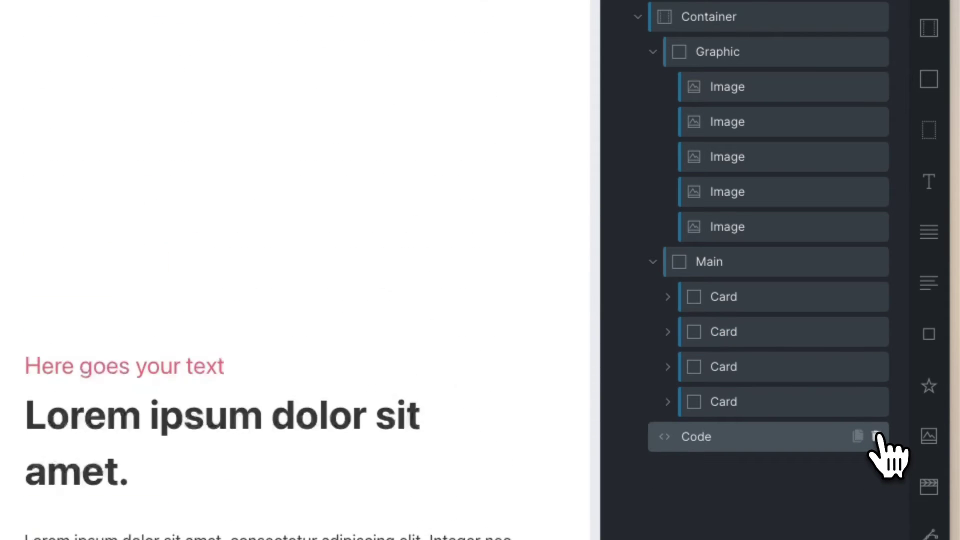
click(876, 226)
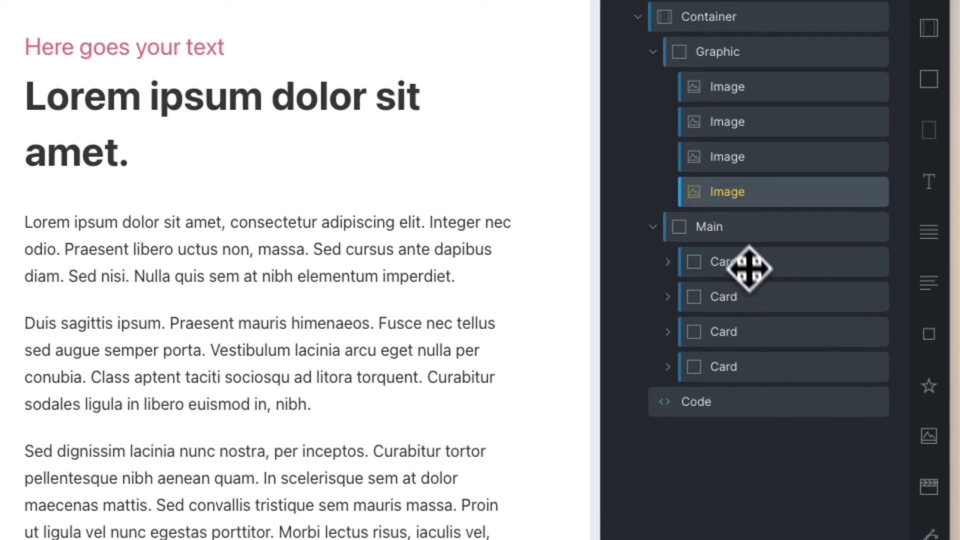
Select the Graphic images and the Main cards in turn to compare how their order corresponds
mouse_move(734, 190)
mouse_down()
mouse_move(731, 89)
mouse_move(738, 116)
mouse_move(724, 192)
mouse_up()
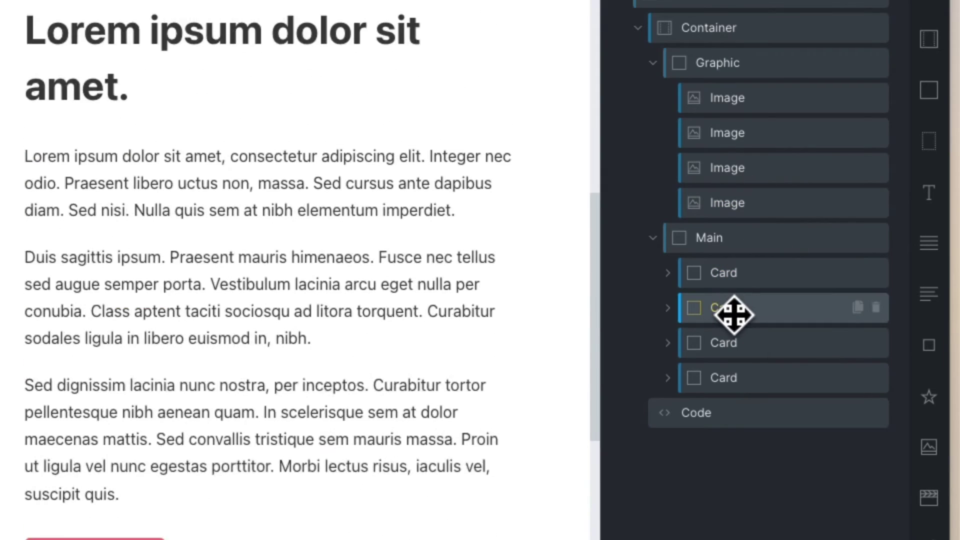
drag(740, 379, 720, 268)
click(744, 96)
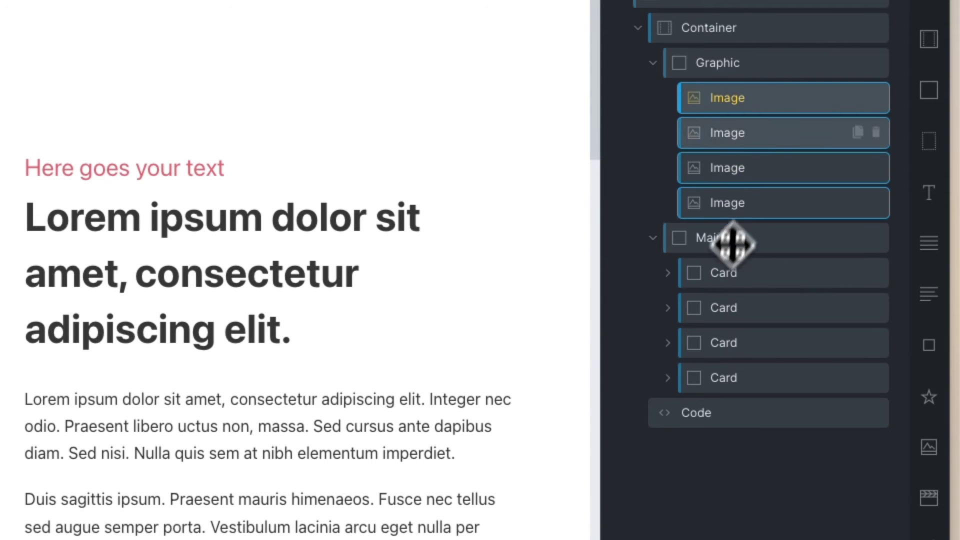
click(732, 306)
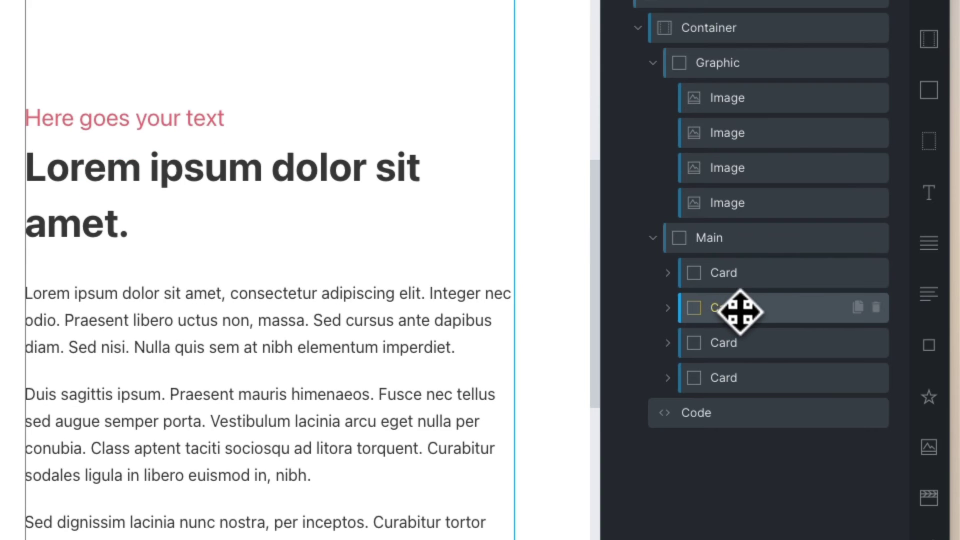
click(732, 168)
click(738, 342)
drag(738, 342, 728, 383)
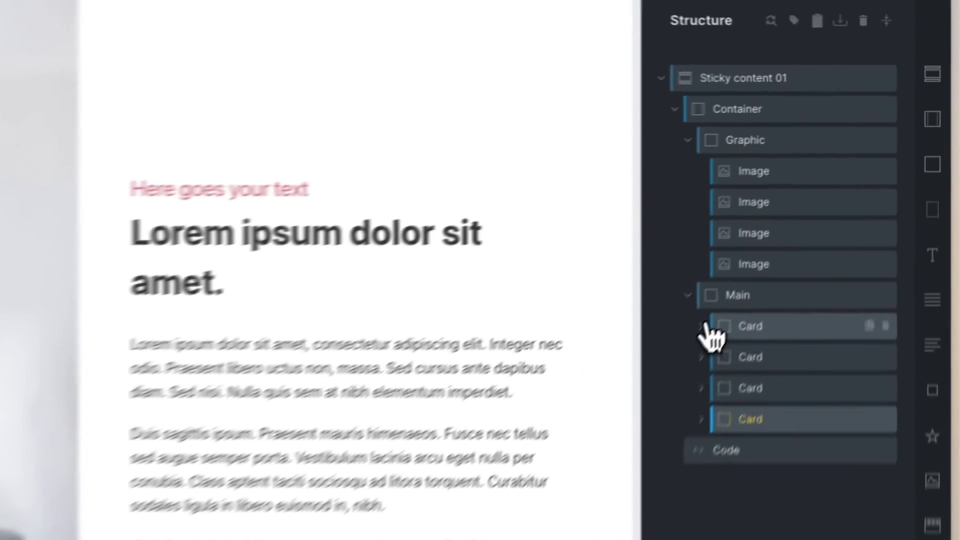
click(705, 326)
click(705, 326)
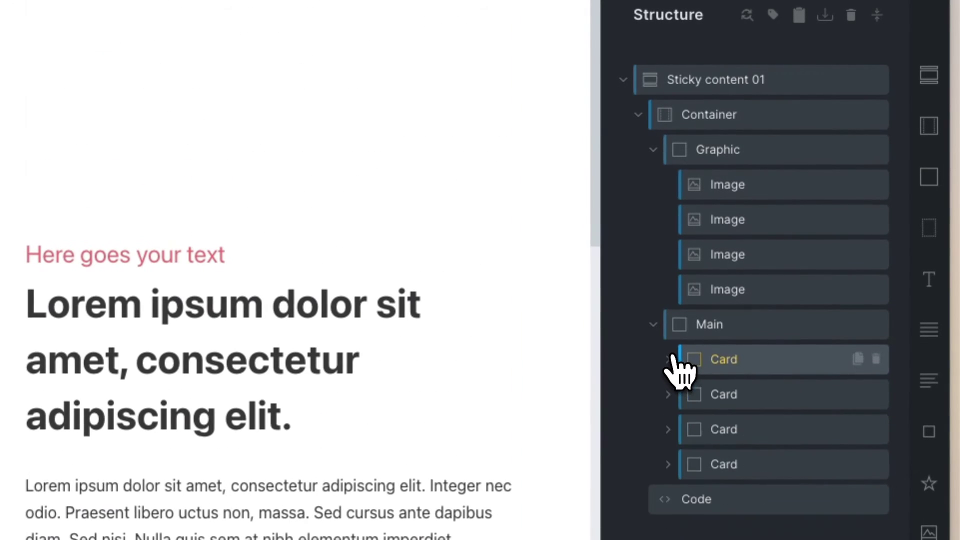
Check the Graphic images' layout styles at the mobile landscape breakpoint, return to the desktop breakpoint and save the template
click(725, 185)
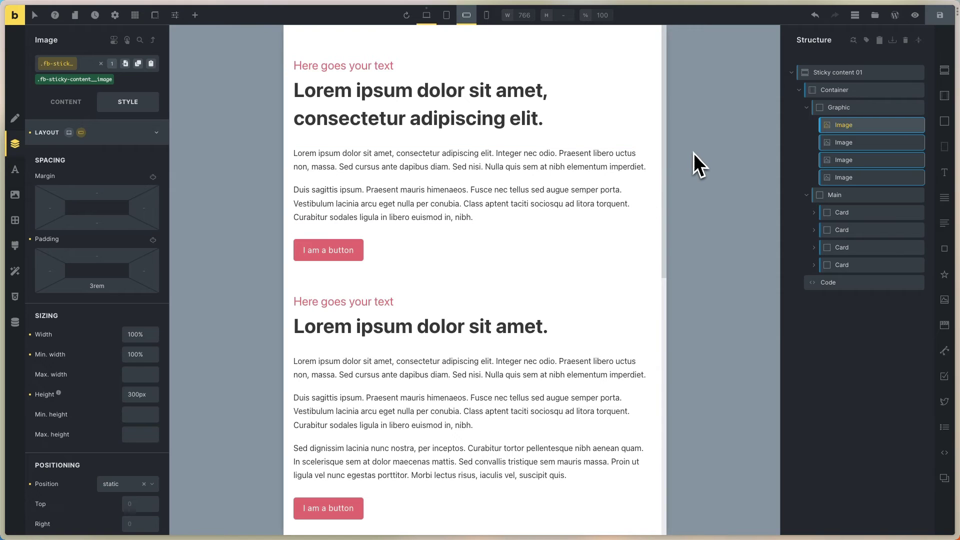
click(428, 16)
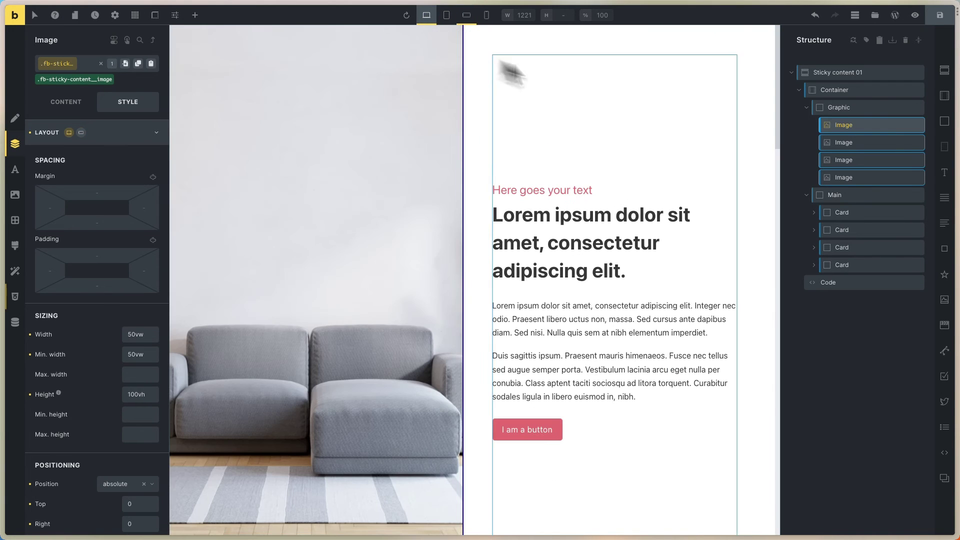
click(940, 15)
Switch to the live page tab and check the sticky images beside the four cards while scrolling up and down
mouse_move(4, 320)
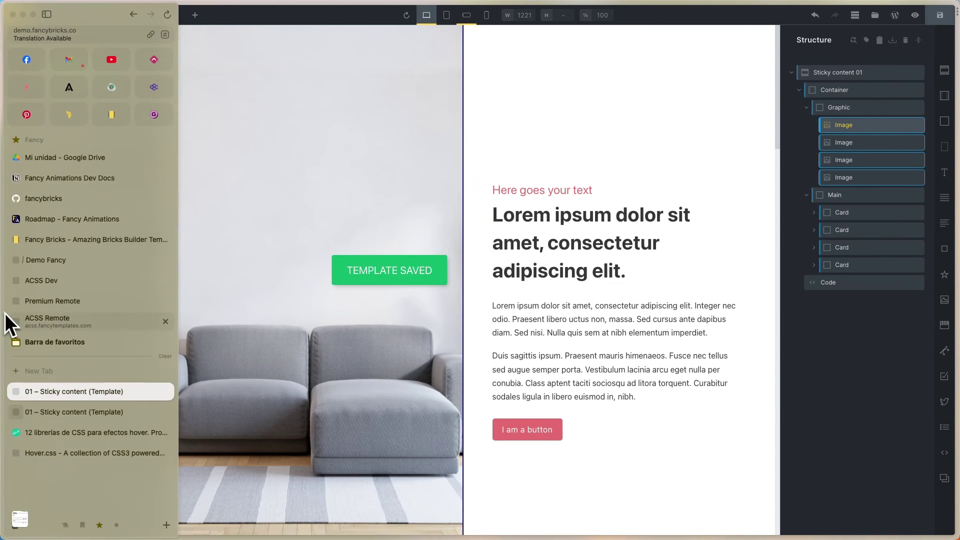
click(45, 409)
right_click(232, 142)
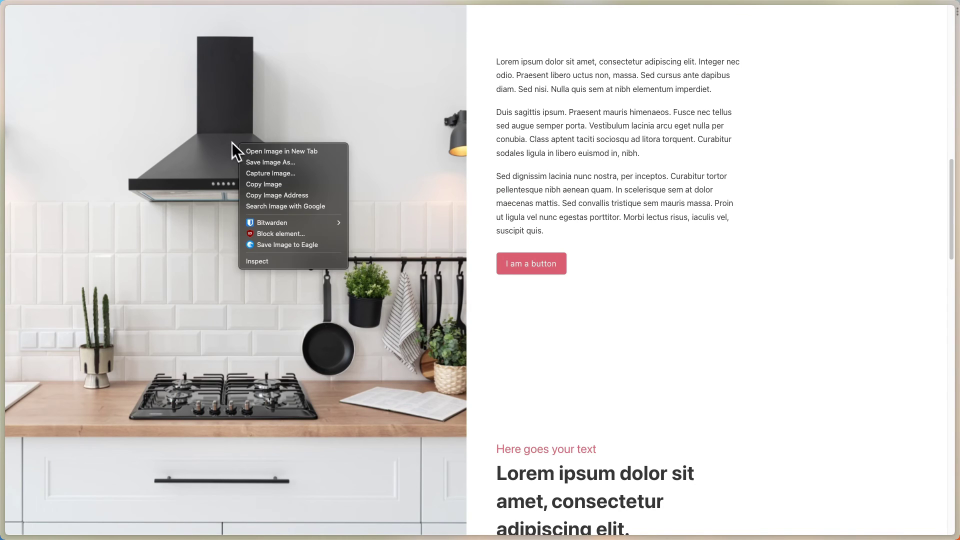
click(263, 264)
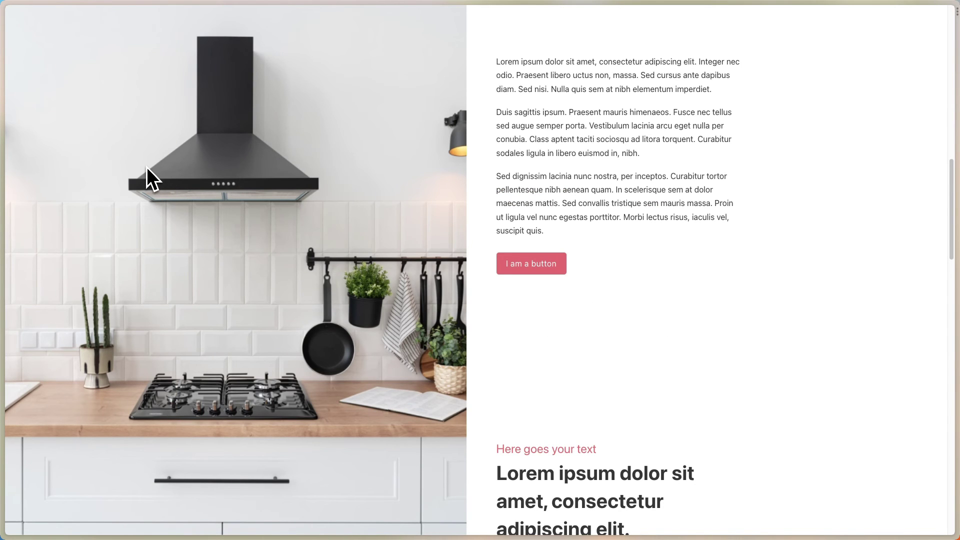
scroll(774, 77, down, 2)
drag(951, 210, 957, 14)
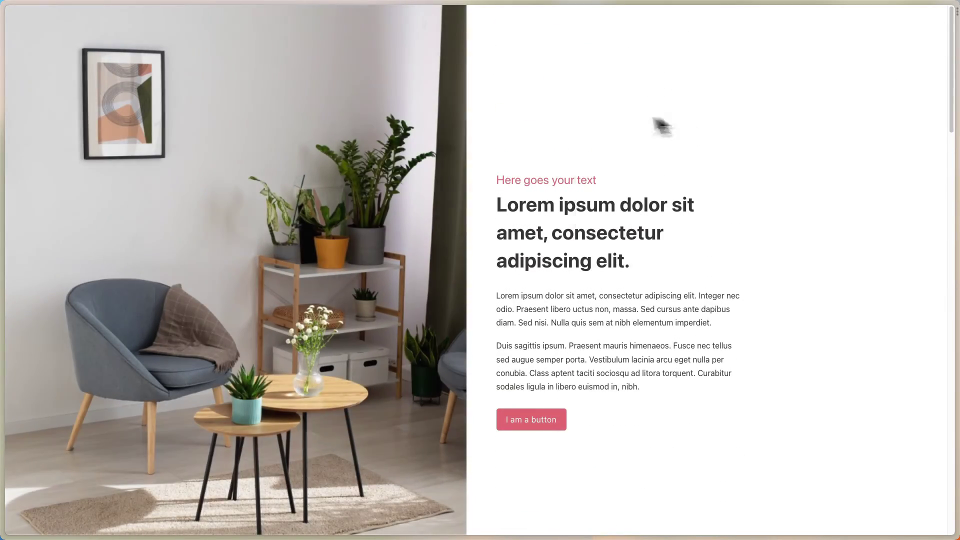
Inspect a card in the developer tools, check the remaining images in the narrow layout and close the tools
right_click(579, 106)
click(605, 250)
scroll(758, 214, down, 7)
scroll(823, 281, down, 10)
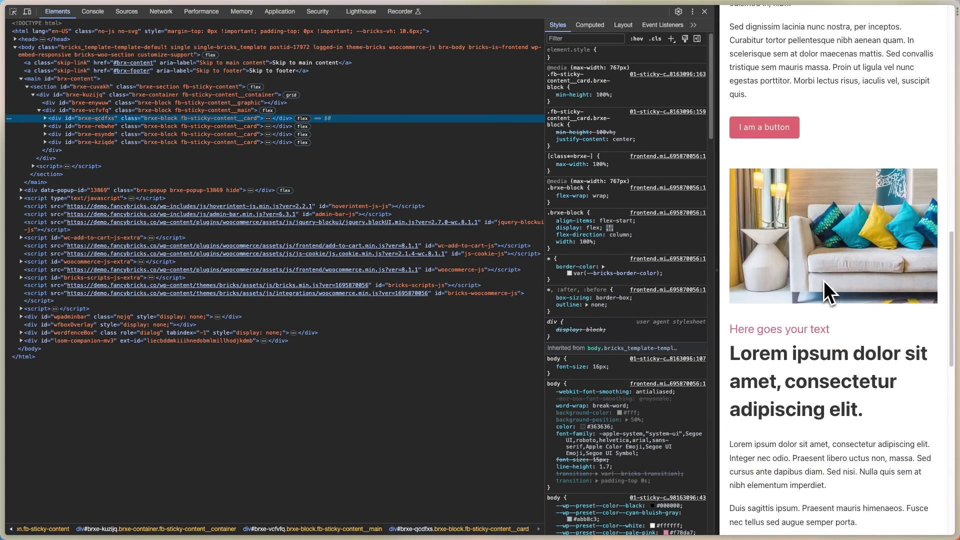
click(704, 11)
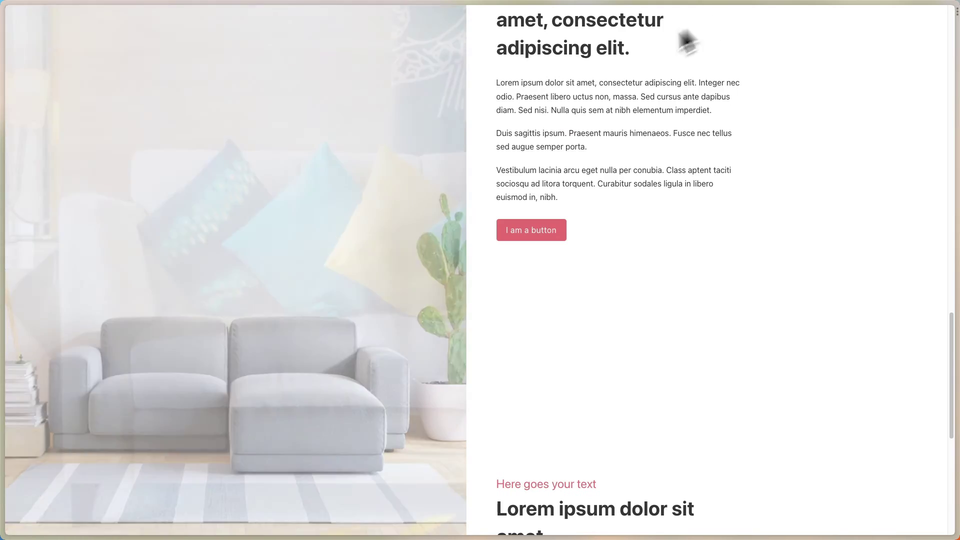
Switch to the Bricks editor tab, view the Code element's script and expand the Container again in the structure tree
mouse_move(7, 265)
click(67, 392)
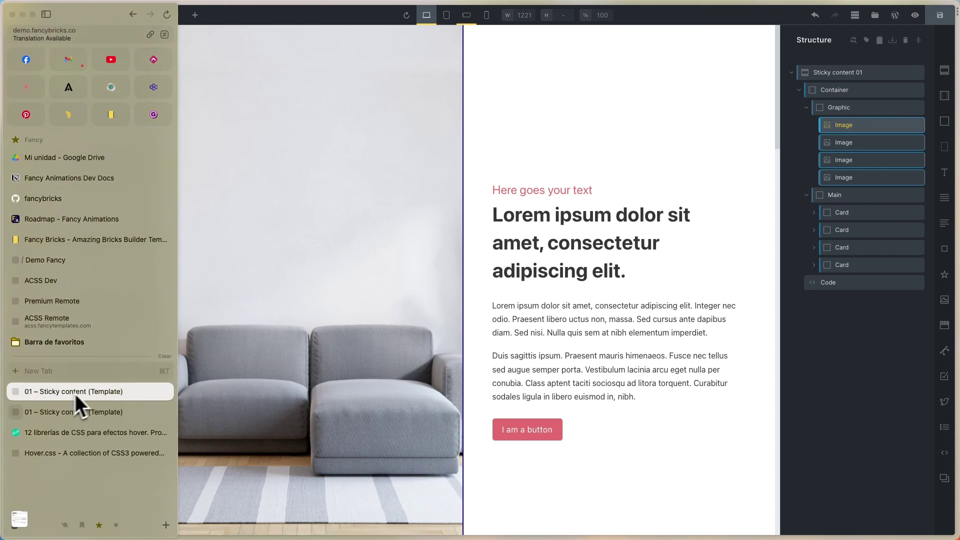
click(807, 109)
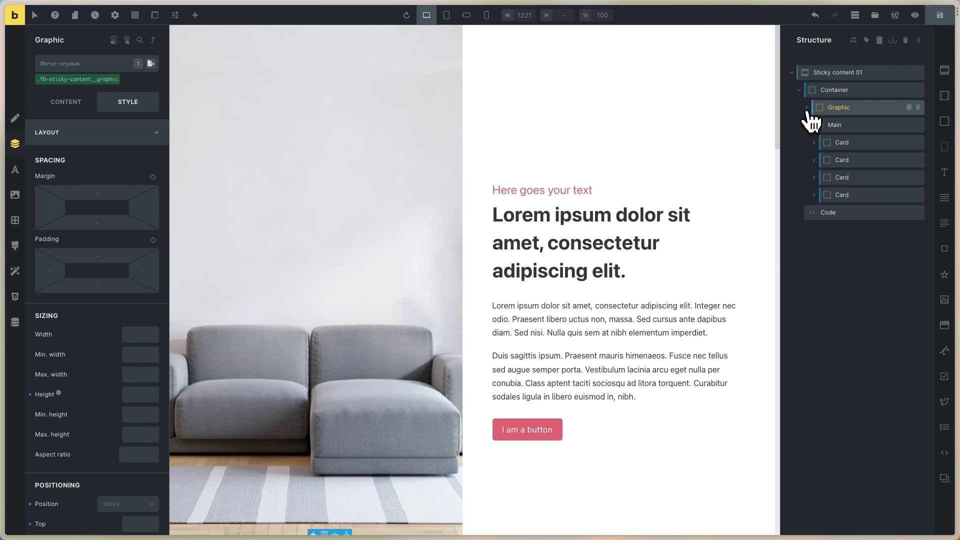
click(799, 91)
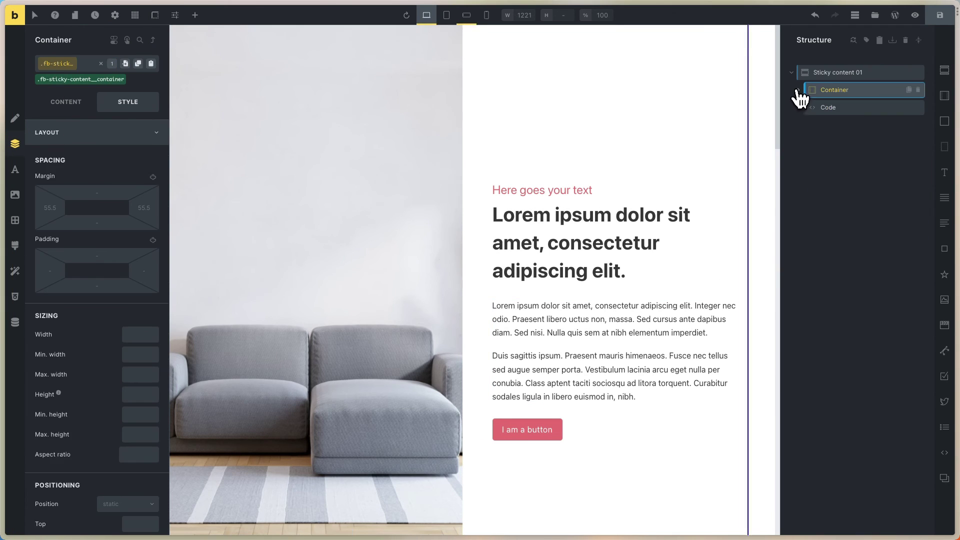
click(827, 111)
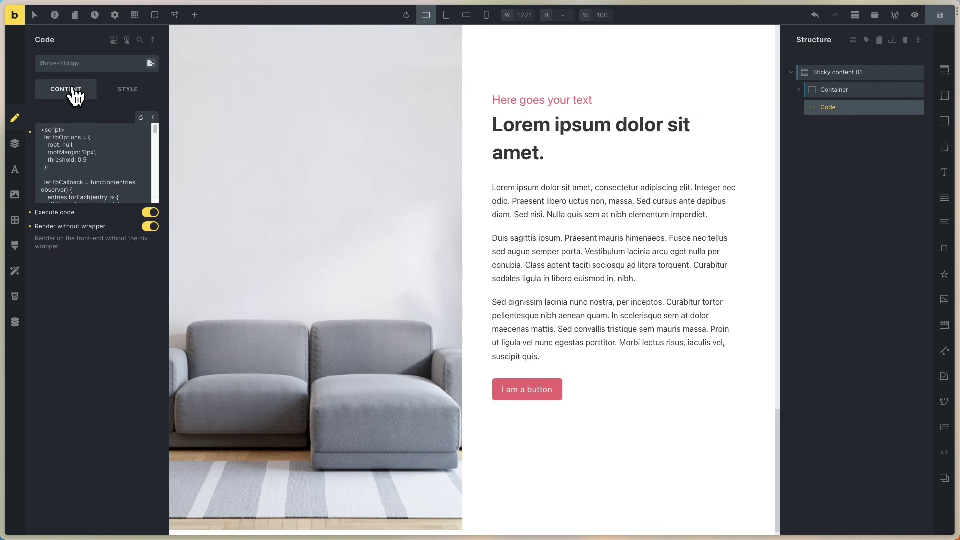
click(75, 93)
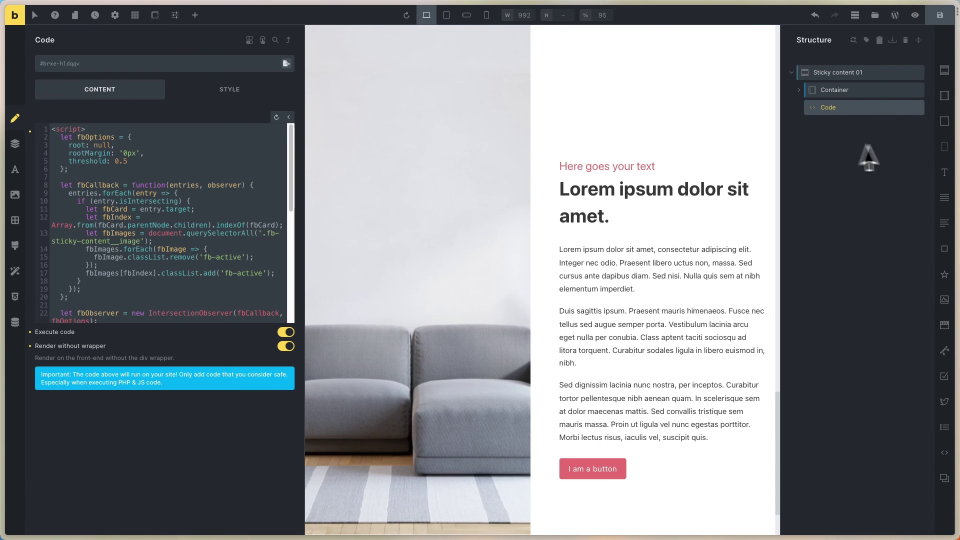
click(800, 91)
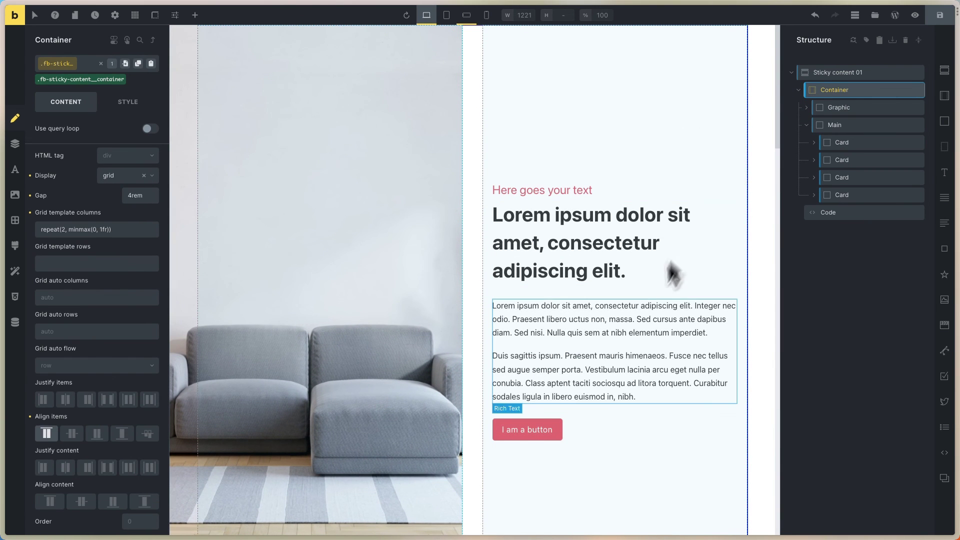